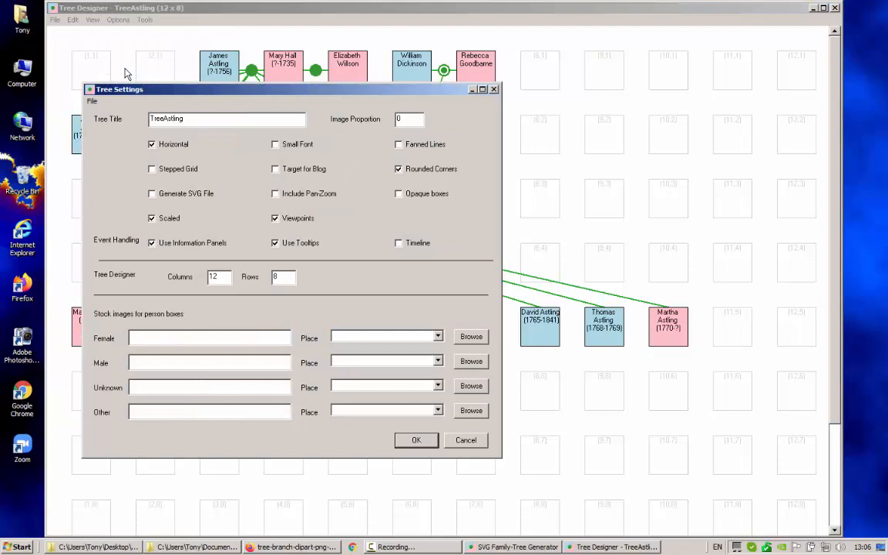
Set the tree's image proportion to 65% and apply the tree settings
left_click_drag(224, 95, 219, 73)
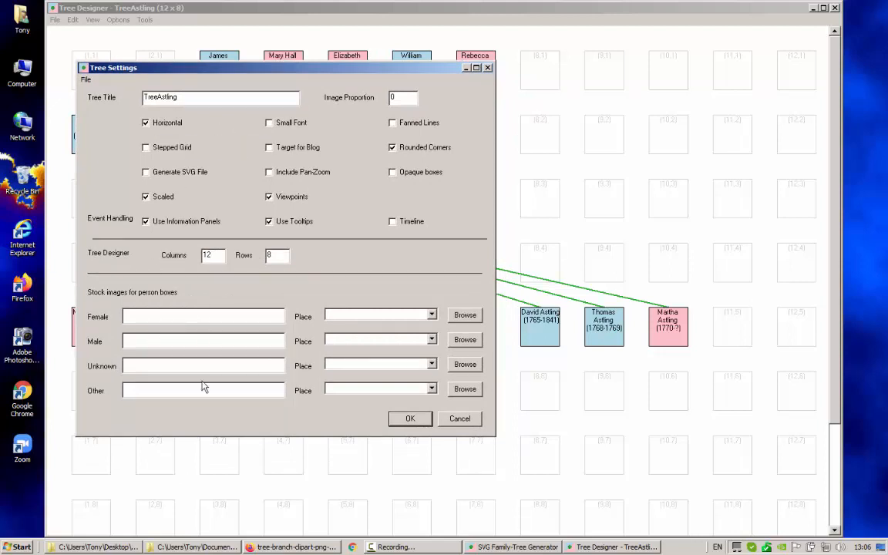
double_click(185, 95)
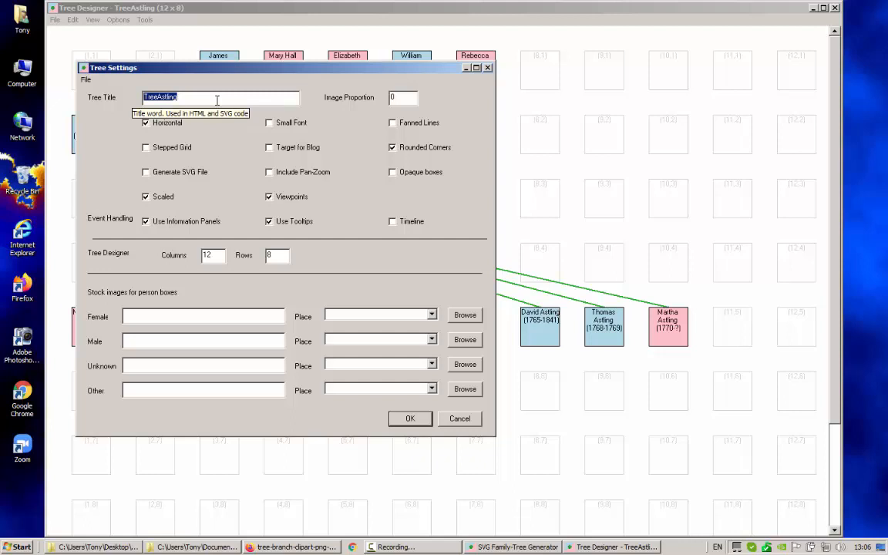
left_click(402, 97)
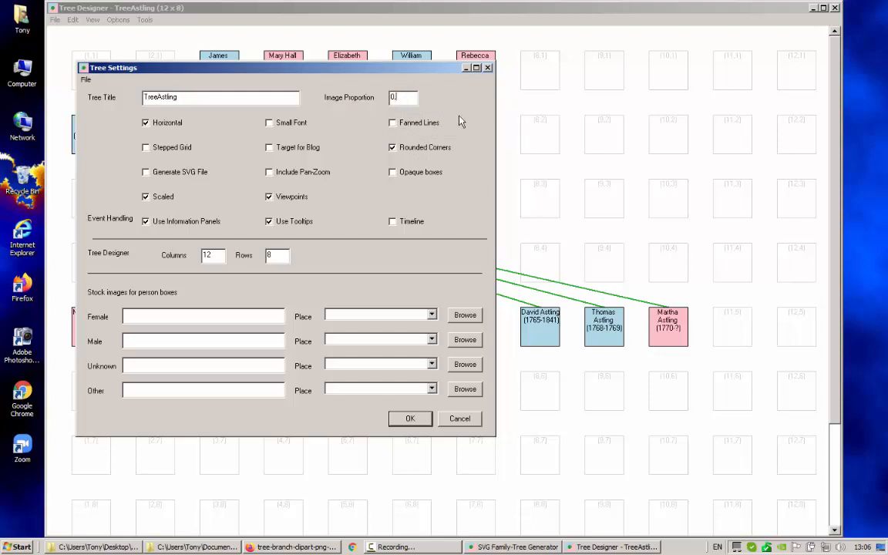
type(".65")
left_click_drag(417, 98, 322, 105)
type("65%")
left_click(420, 425)
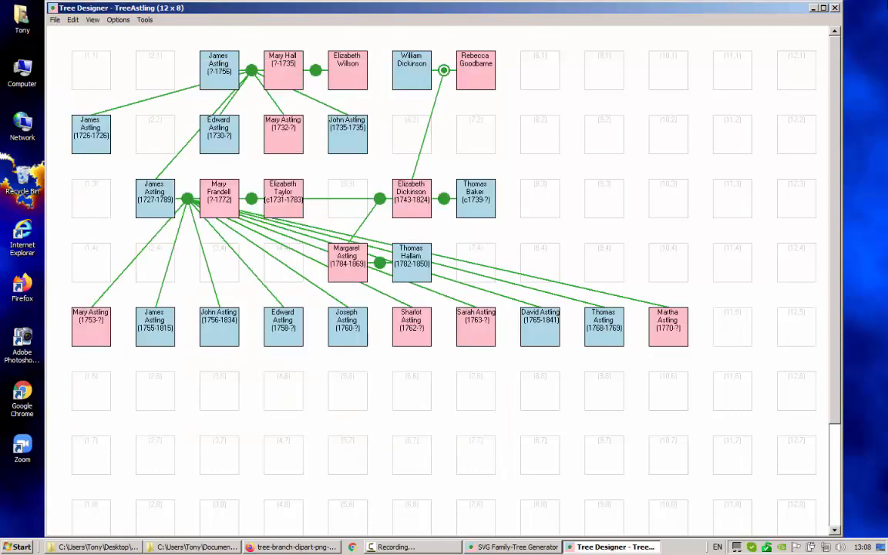
Close the tree designer, process the tree definition and view the generated HTML tree in the browser
left_click(834, 8)
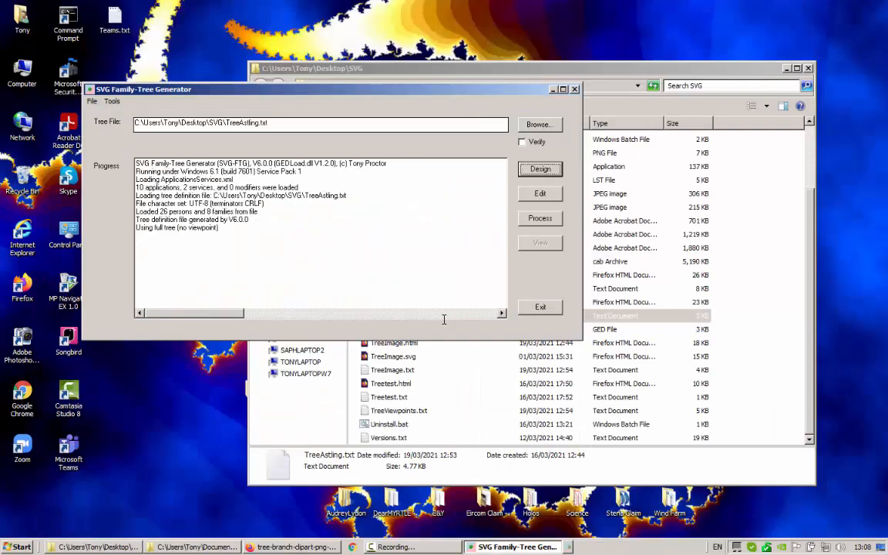
left_click(539, 218)
left_click(531, 245)
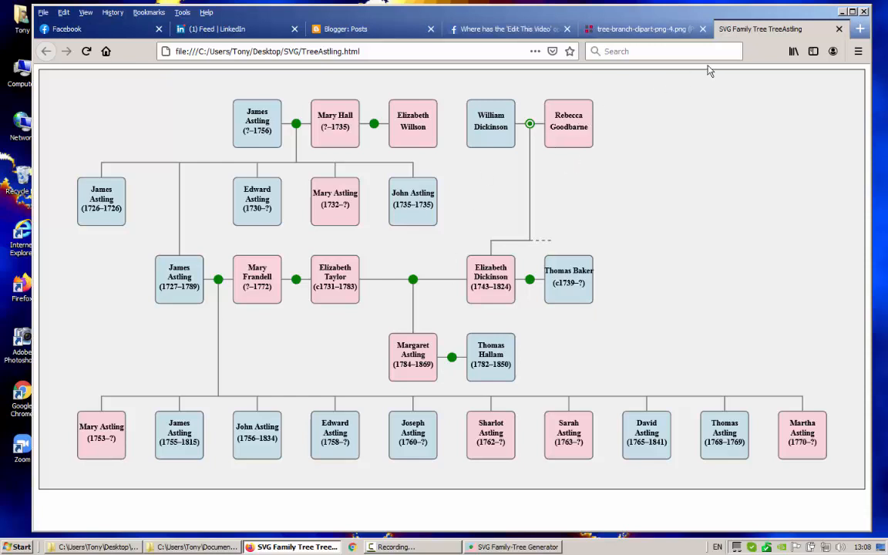
Return to the tree designer from the browser and enable Fanned Lines and Include Pan-Zoom in the tree settings
left_click(508, 547)
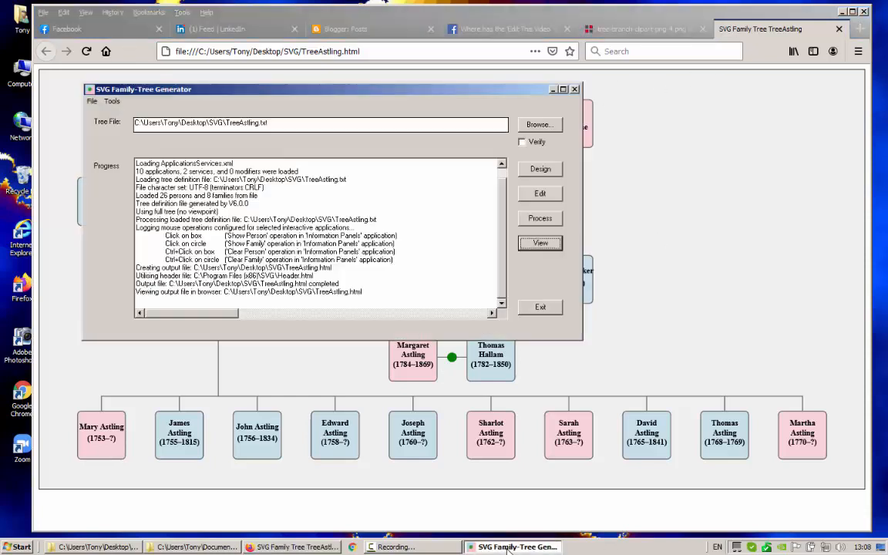
left_click(542, 173)
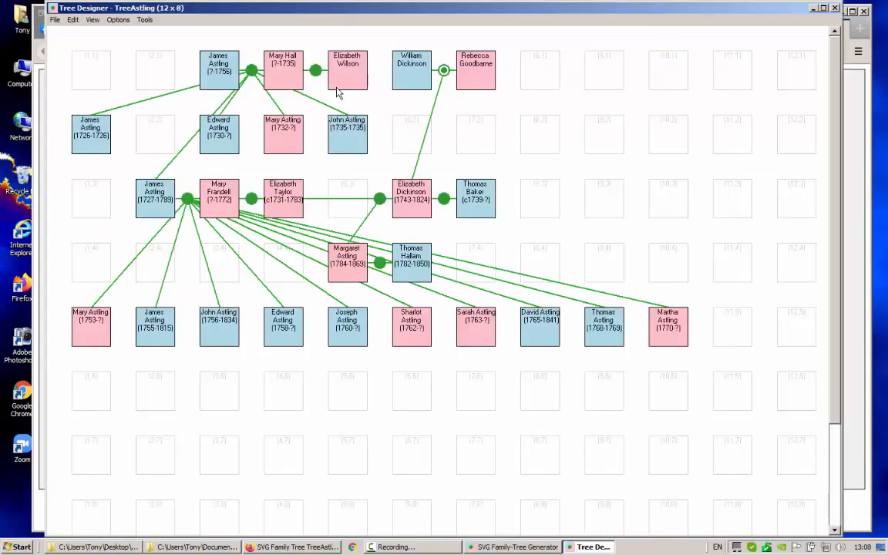
left_click(117, 20)
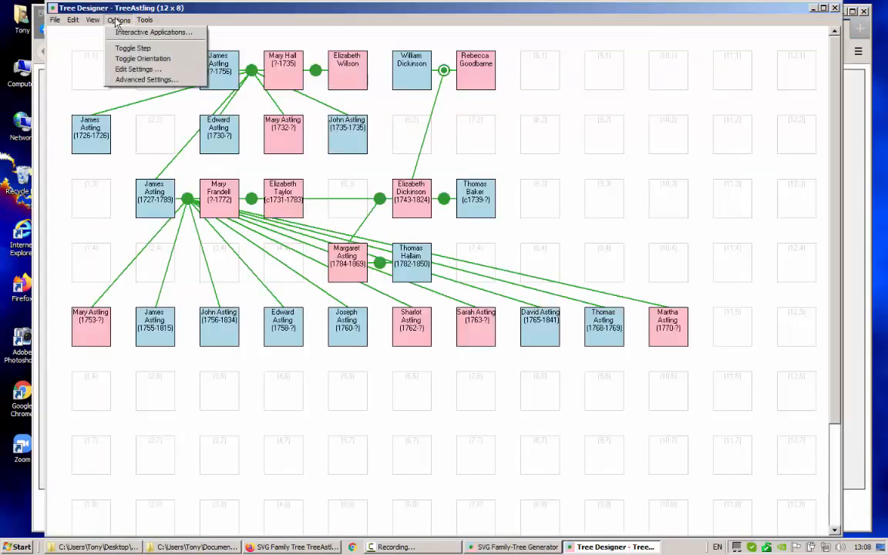
left_click(137, 69)
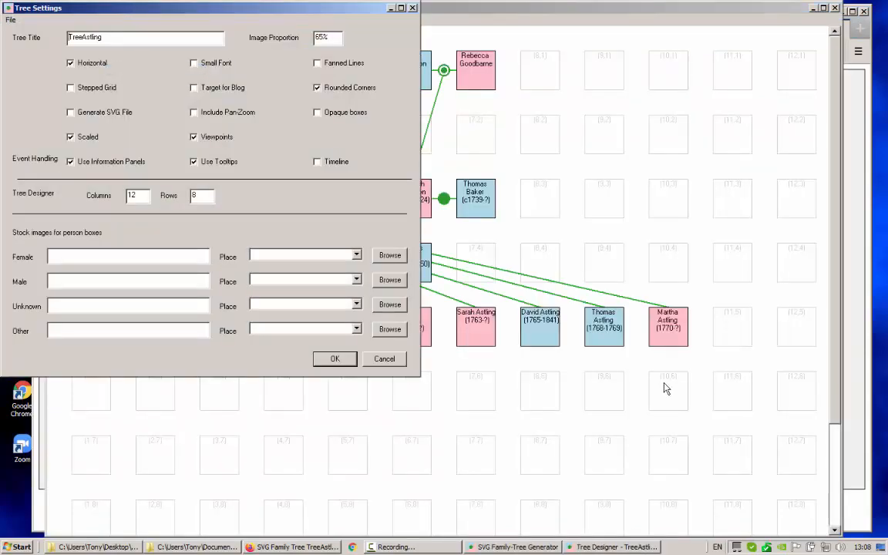
left_click(317, 64)
left_click(195, 114)
left_click(335, 360)
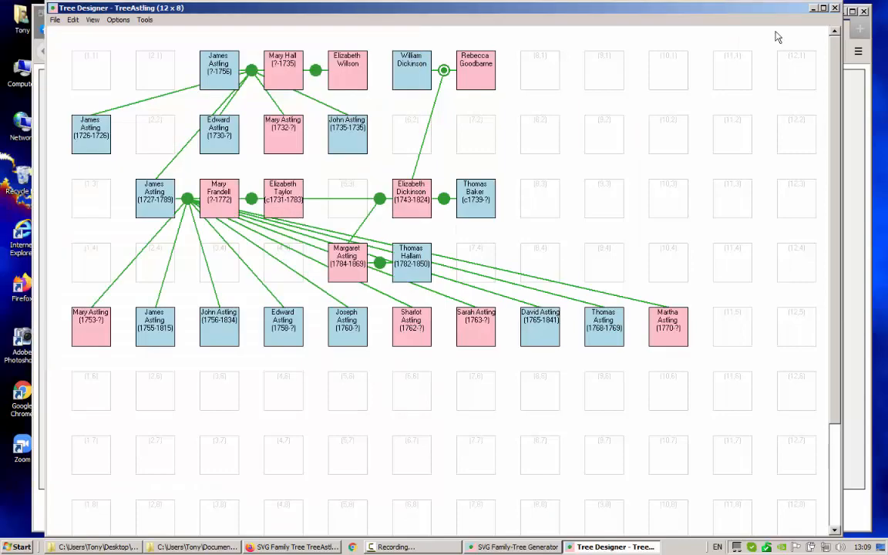
Leave the designer, reprocess the tree with fanned lines and pan-zoom, and view the output in the browser
left_click(834, 9)
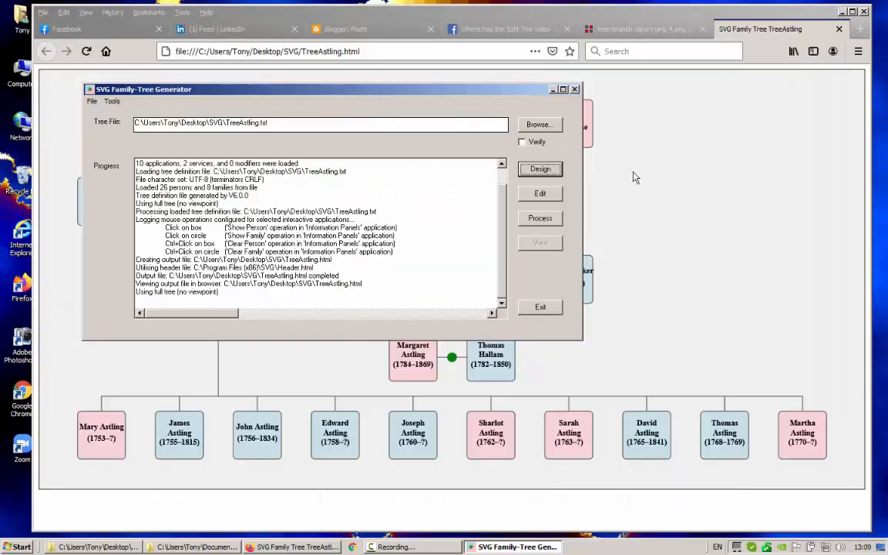
left_click(539, 220)
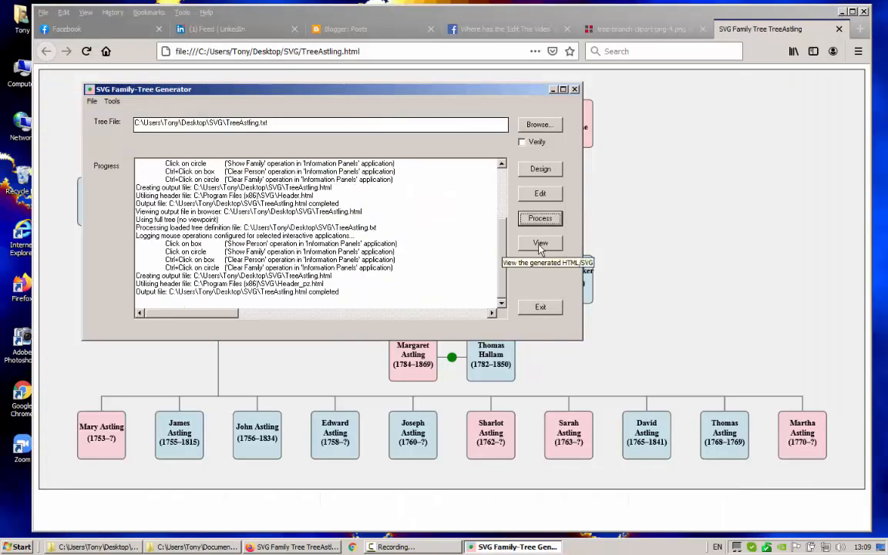
left_click(540, 243)
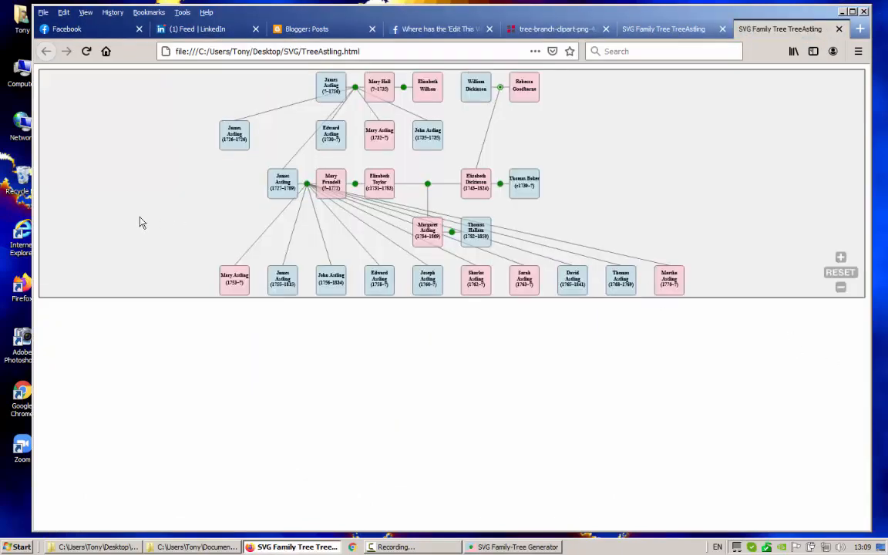
Try the pan-zoom controls by enlarging and moving the generated tree, and close that browser page
left_click(841, 259)
left_click(840, 259)
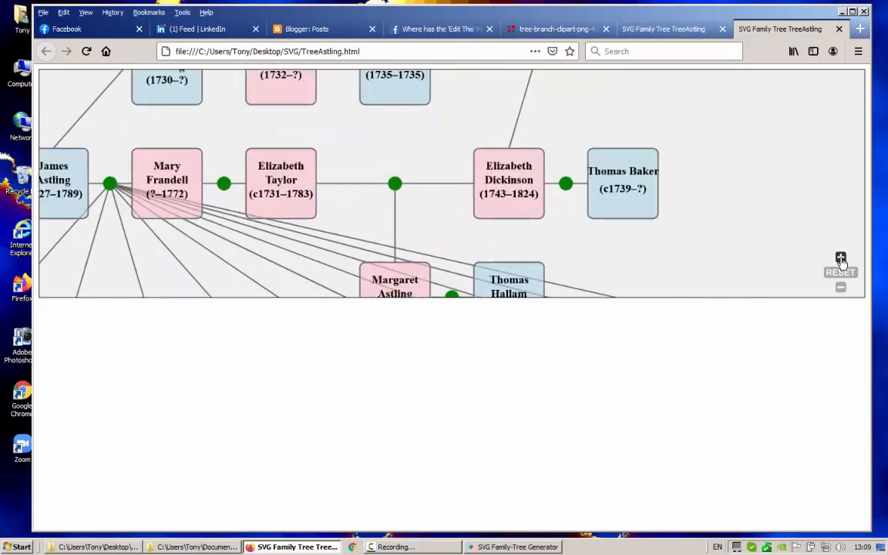
left_click_drag(434, 206, 459, 125)
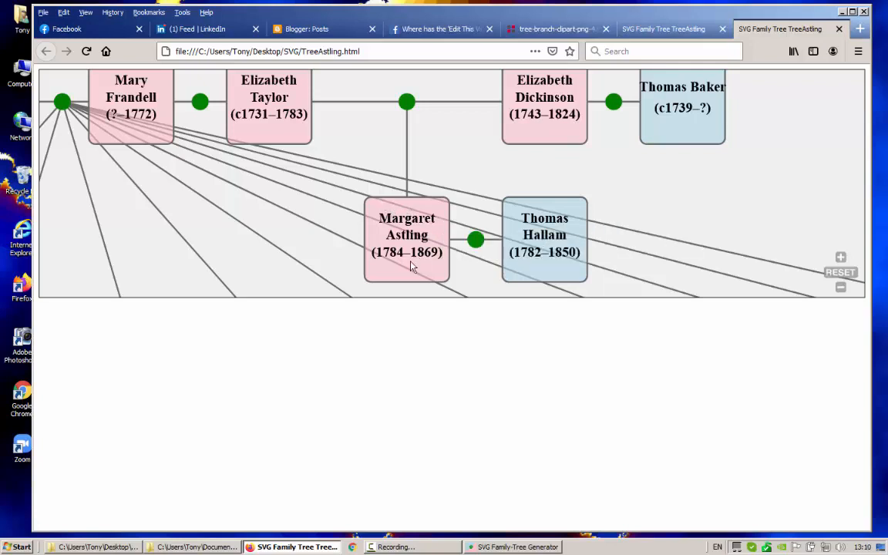
left_click(838, 29)
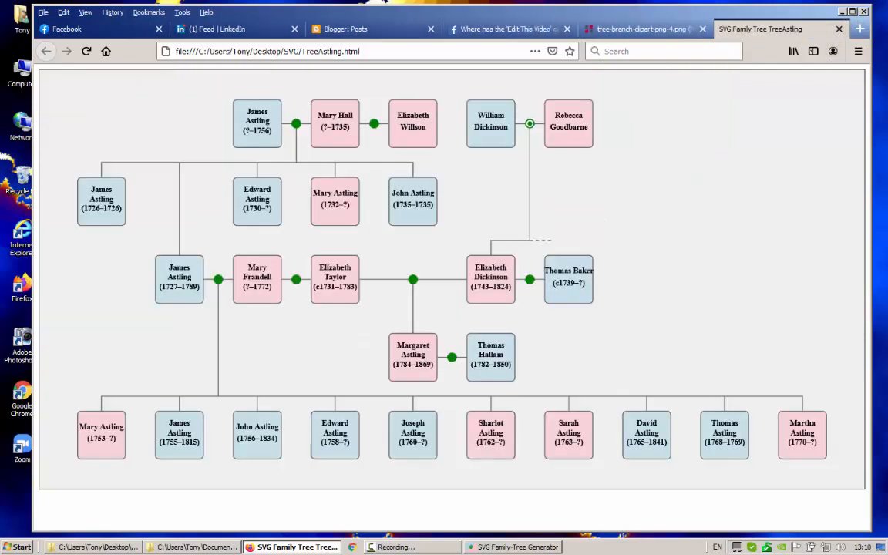
Reopen the tree settings in the designer, turn off Scaled and turn on Opaque boxes
left_click(507, 547)
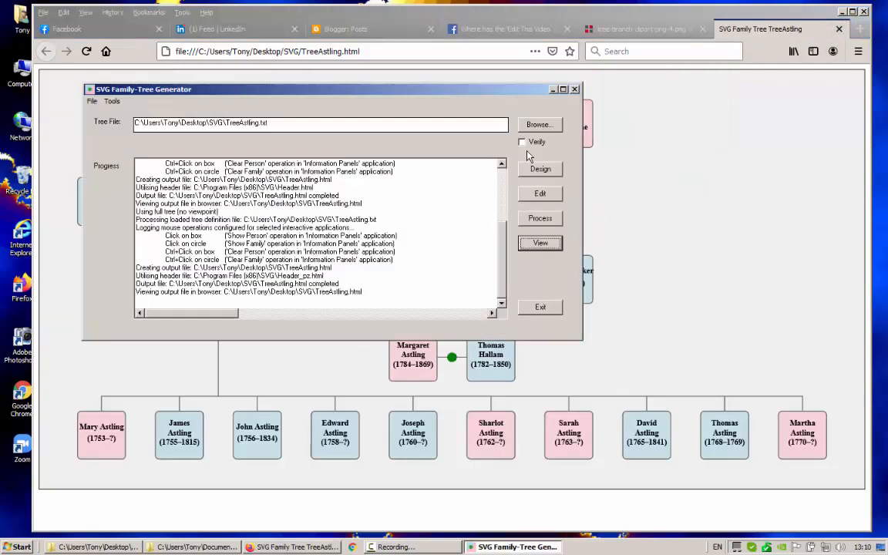
left_click(528, 171)
left_click(118, 20)
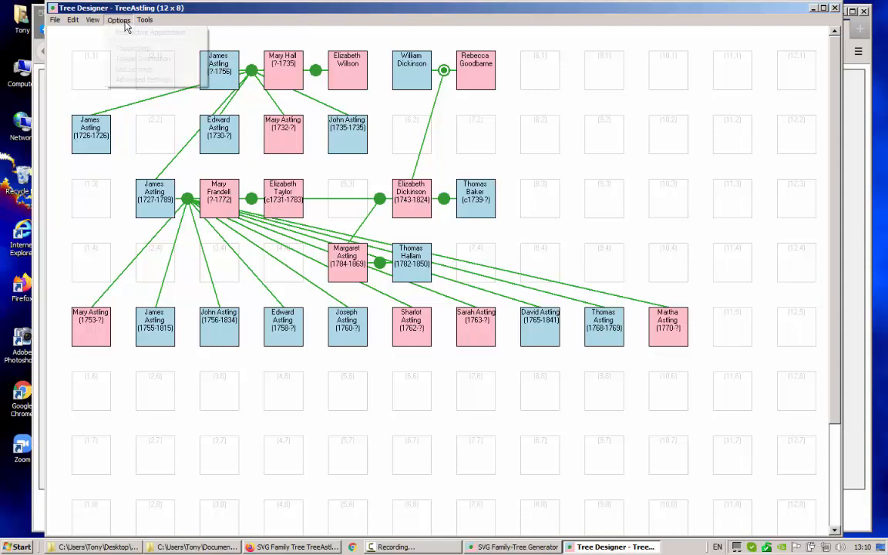
left_click(123, 69)
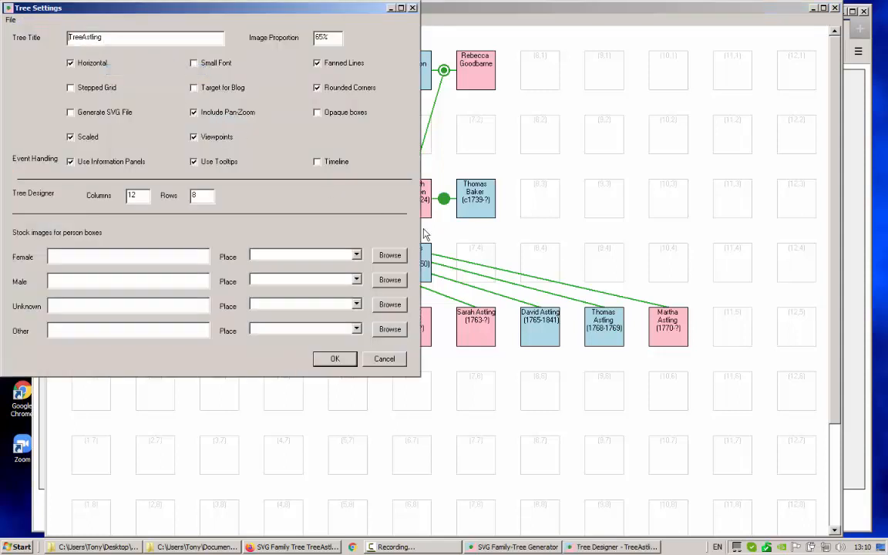
left_click(71, 138)
left_click(71, 138)
left_click(316, 113)
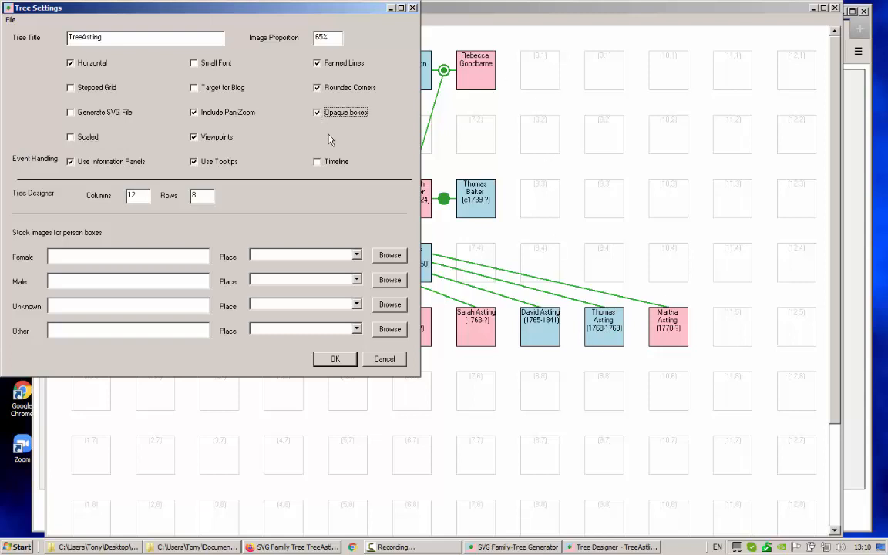
left_click(335, 359)
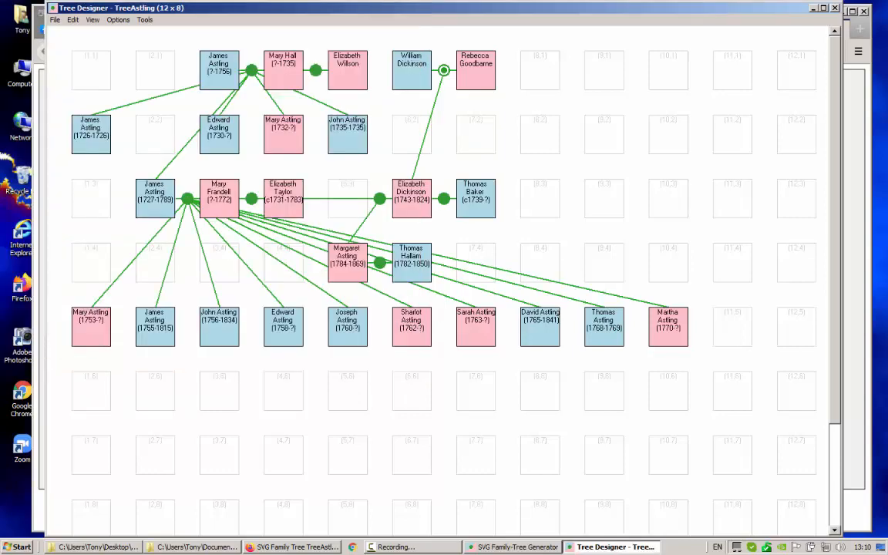
Close the designer, process the unscaled tree with opaque boxes and view the result in the browser
left_click(835, 9)
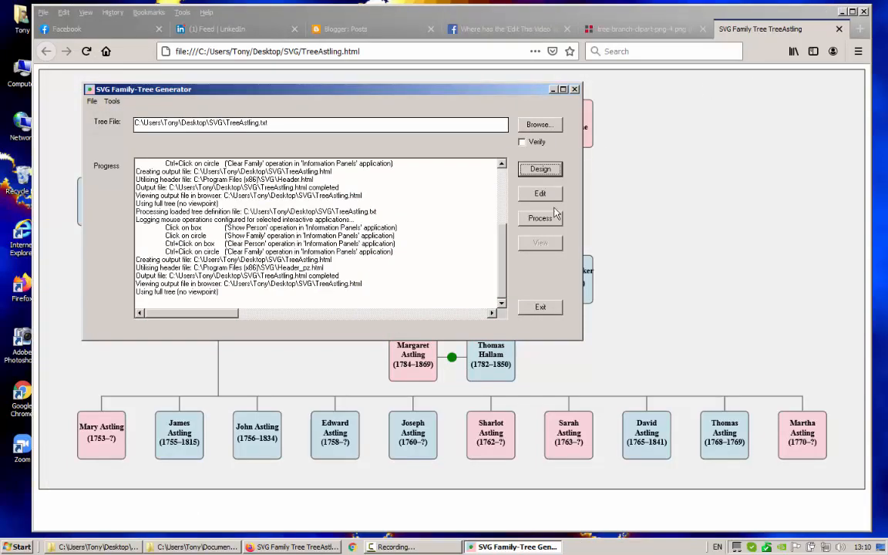
left_click(541, 218)
left_click(540, 243)
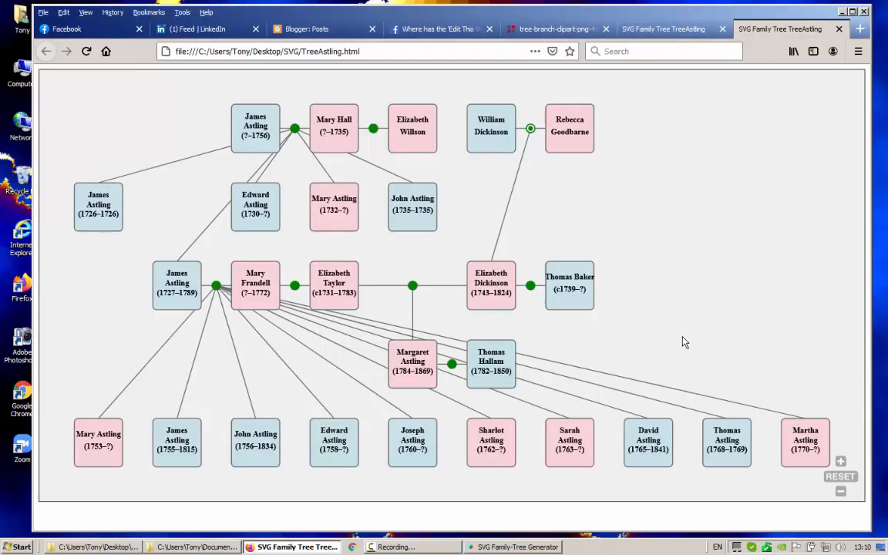
Check panning, zooming in and out, resetting and the opaque boxes in the generated tree, and close both tree pages
left_click_drag(681, 341, 751, 362)
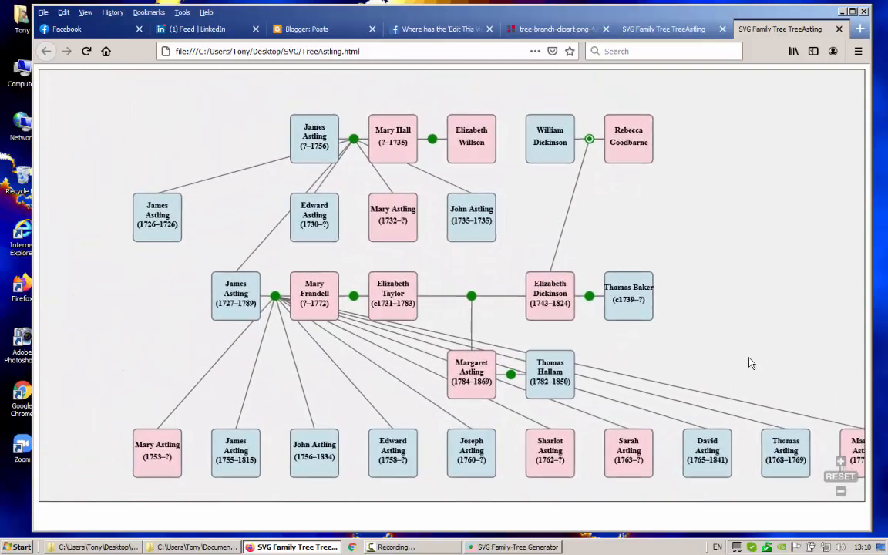
left_click(839, 462)
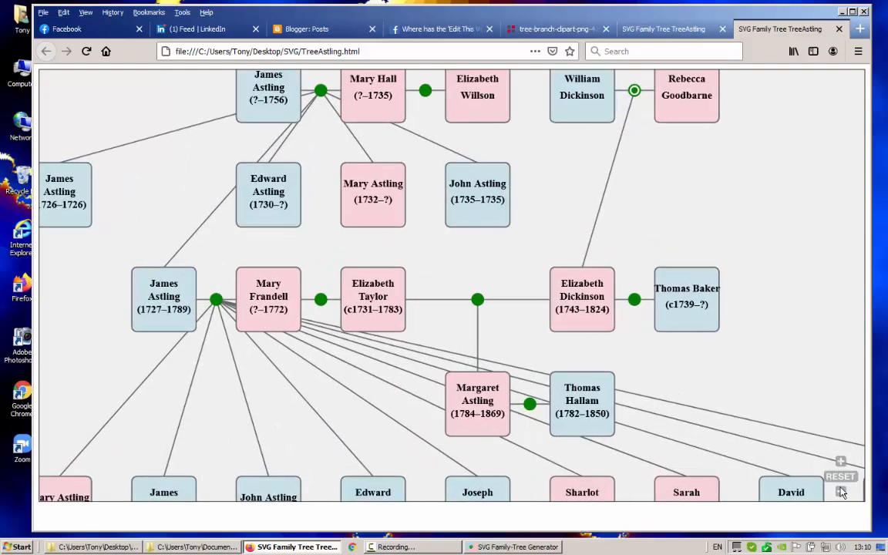
left_click(840, 491)
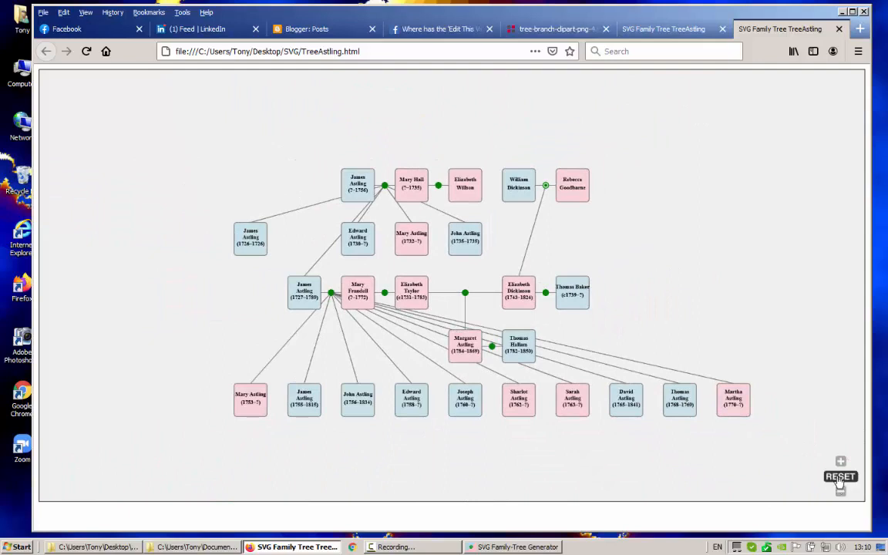
left_click(839, 476)
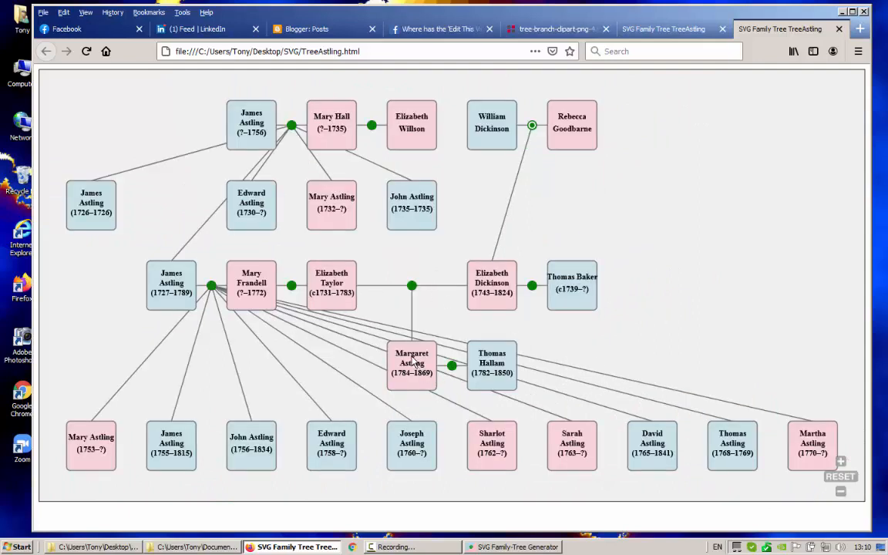
mouse_move(420, 381)
left_click(840, 30)
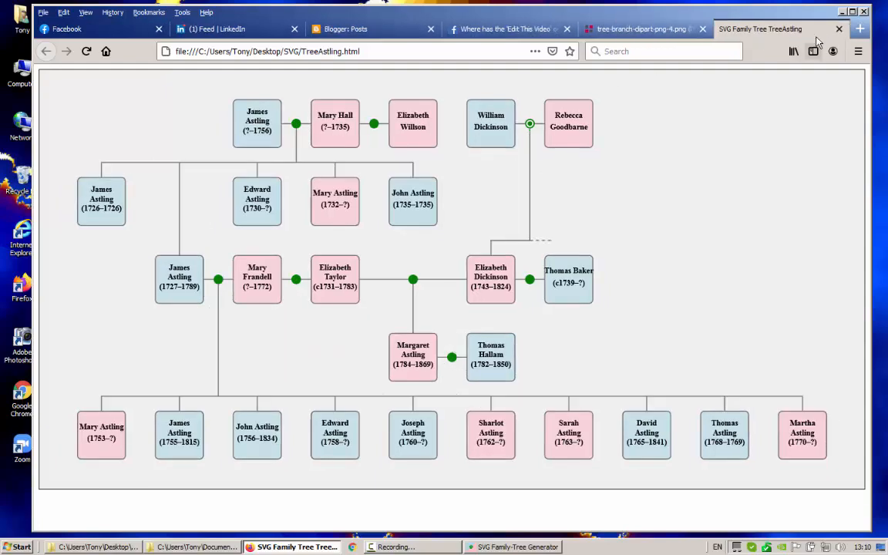
left_click(840, 29)
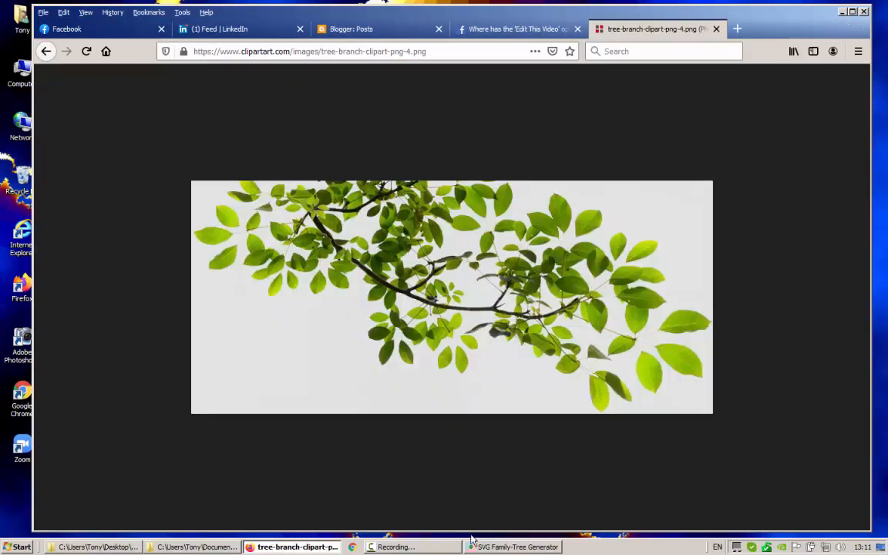
Reopen the tree settings in the designer and assign Female.png with place SVGcode as the stock image for females
left_click(515, 546)
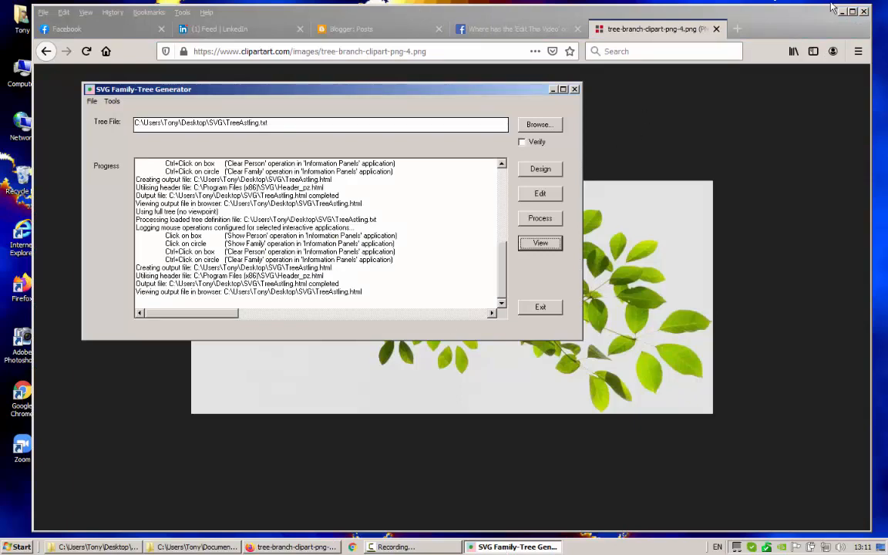
left_click(672, 134)
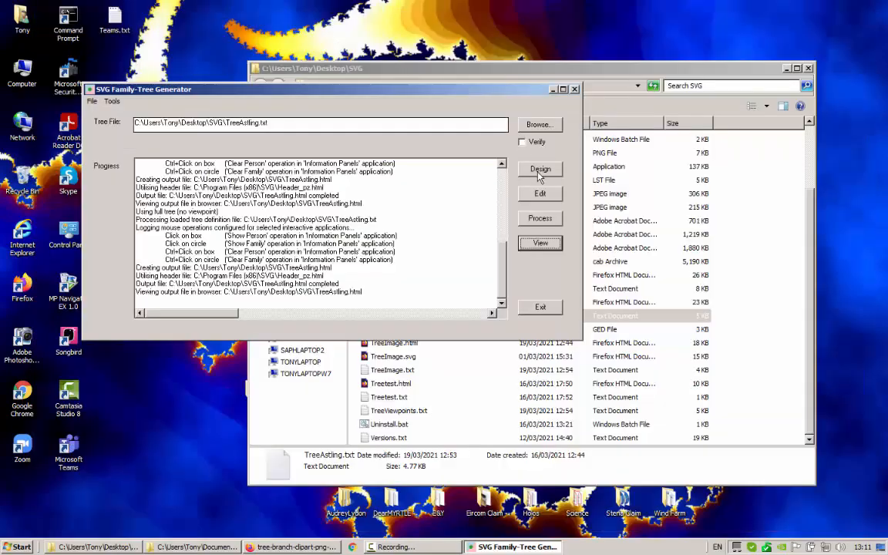
left_click(538, 171)
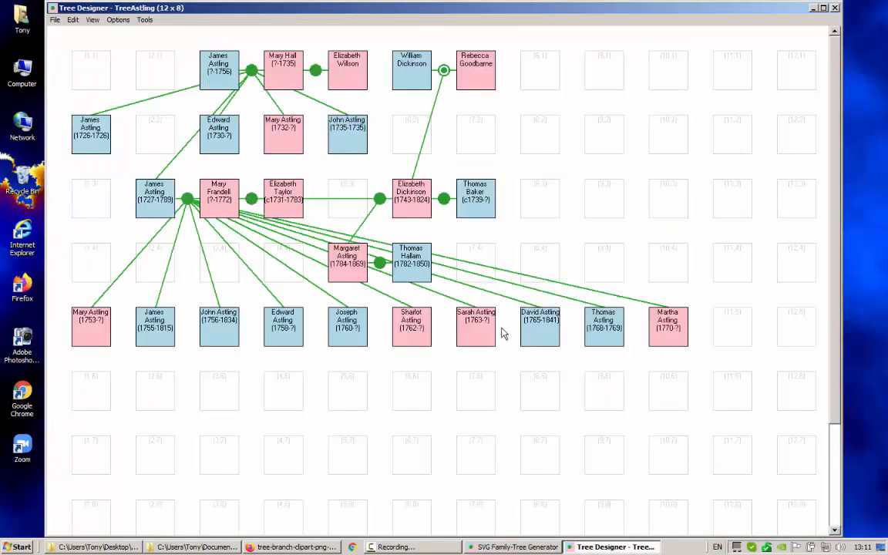
left_click(117, 20)
left_click(128, 68)
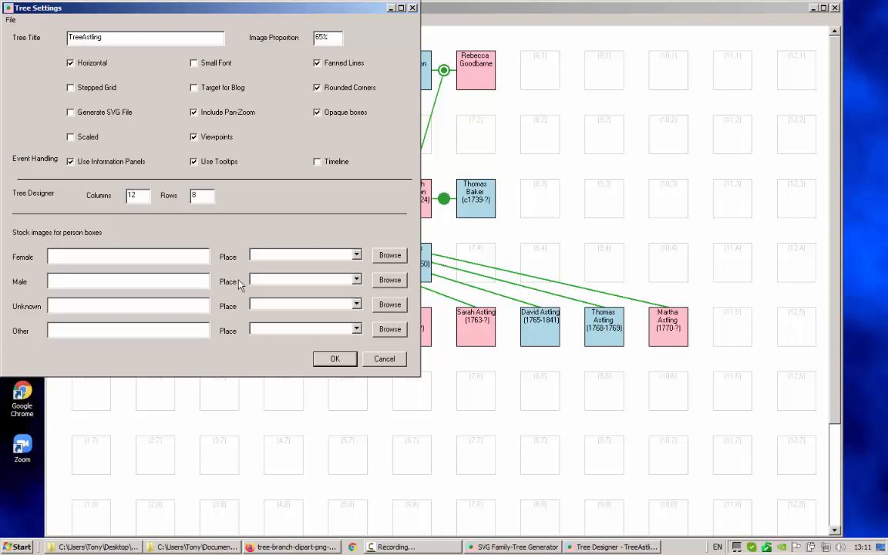
left_click(356, 258)
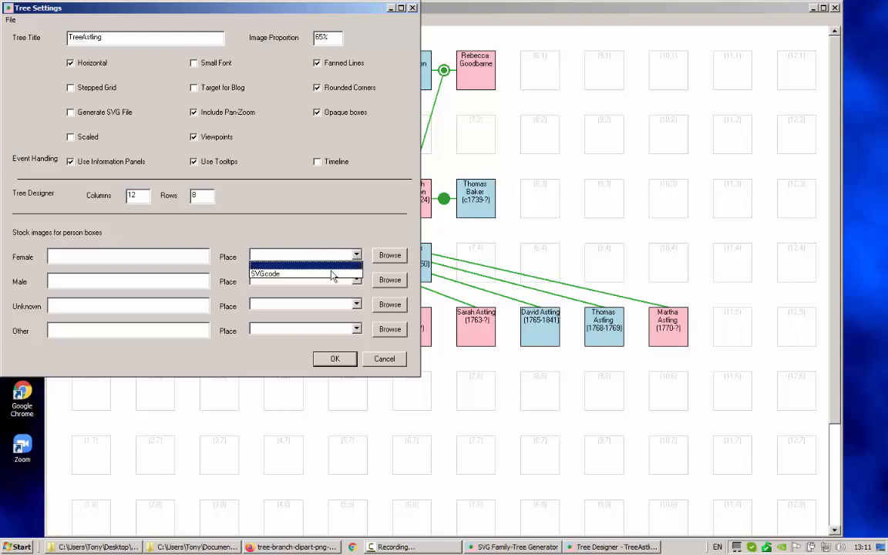
left_click(261, 275)
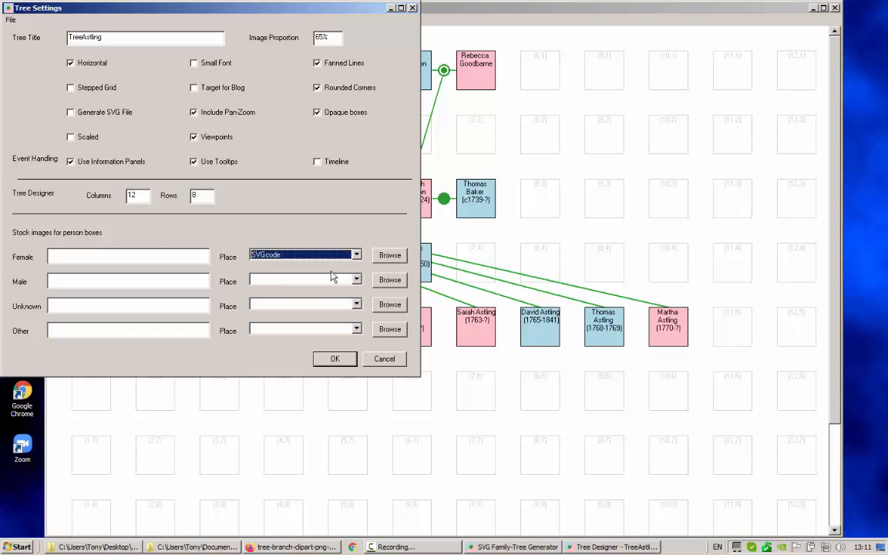
left_click(396, 256)
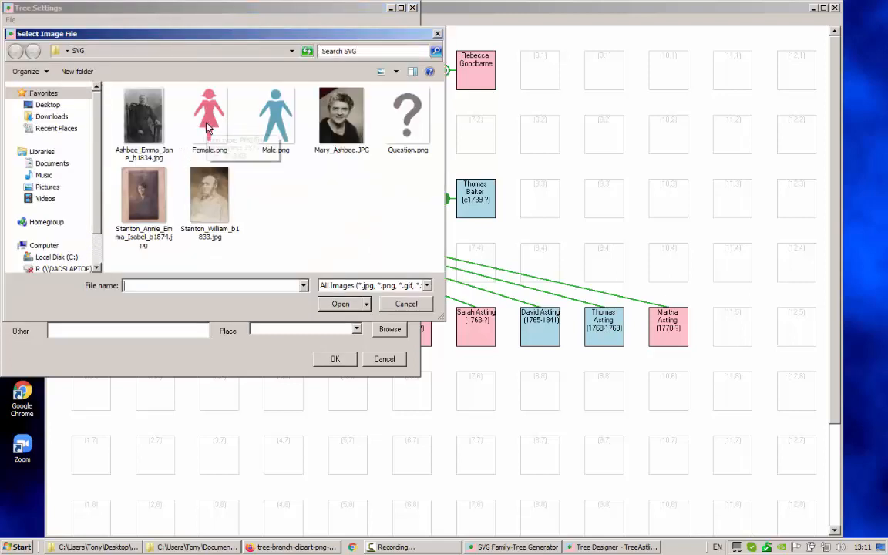
double_click(216, 136)
Assign Male.png with place SVGcode as the stock image for males and save the tree settings
left_click(357, 279)
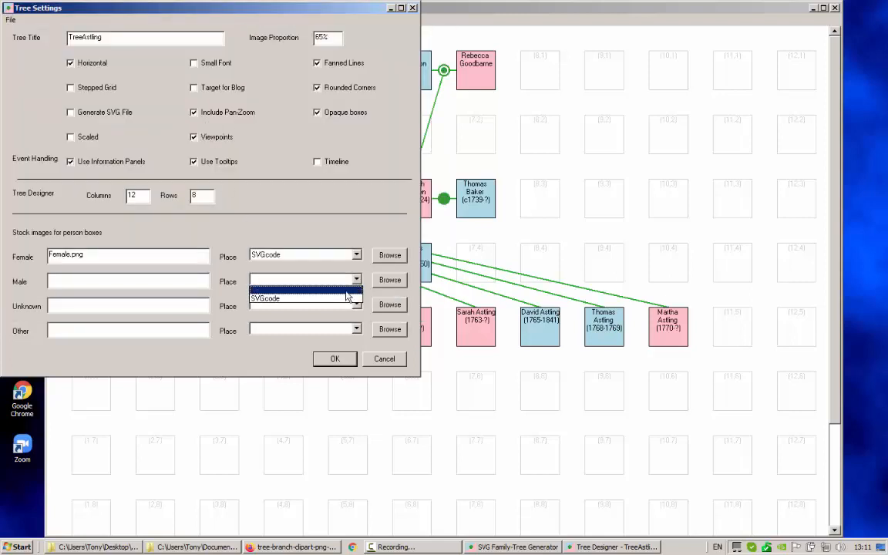
left_click(323, 294)
left_click(380, 281)
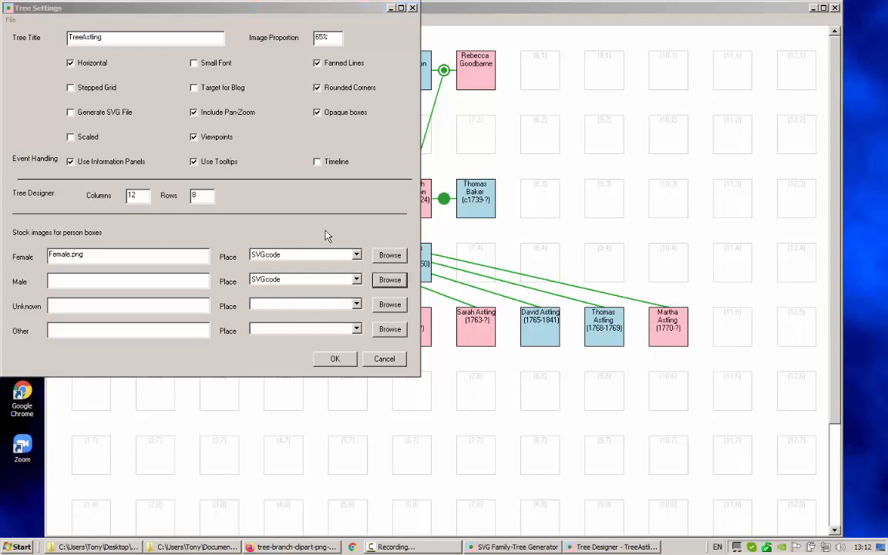
double_click(276, 123)
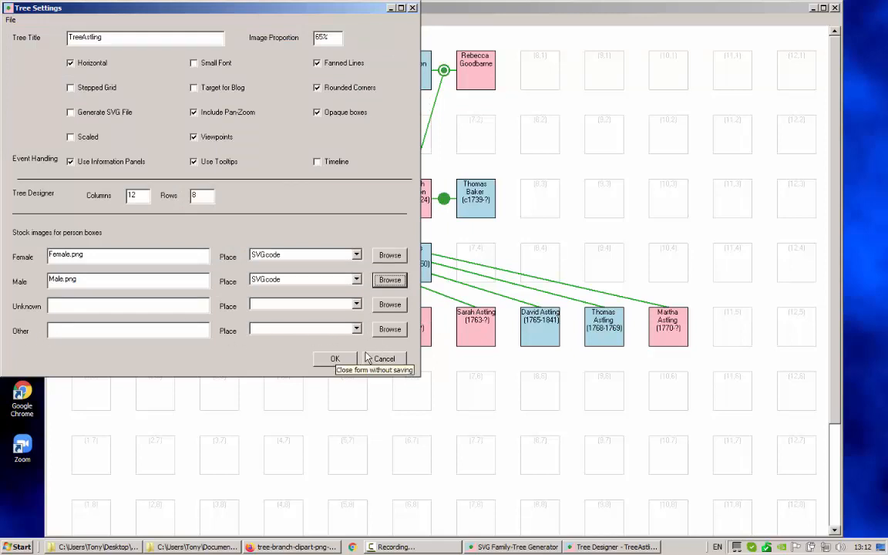
left_click(338, 359)
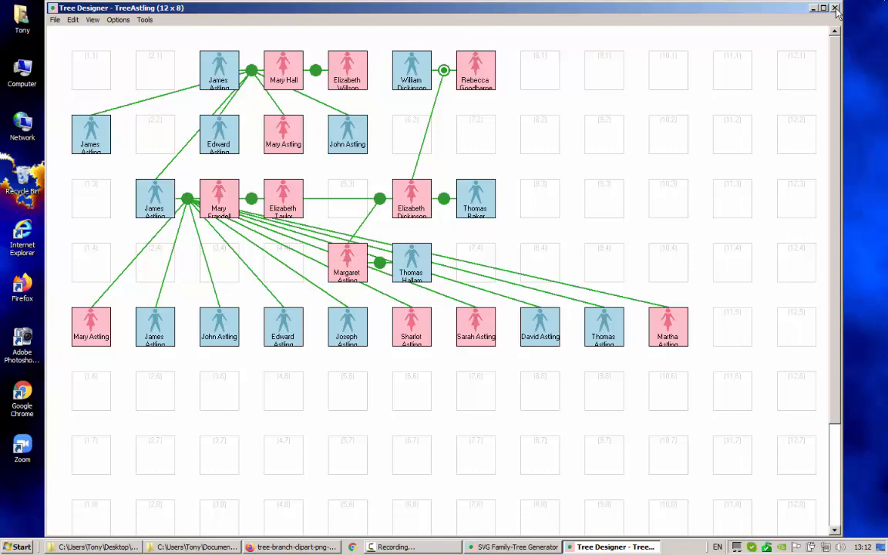
Return to the generator window, process the tree with the stock images and view the result in the browser
key("alt+Tab")
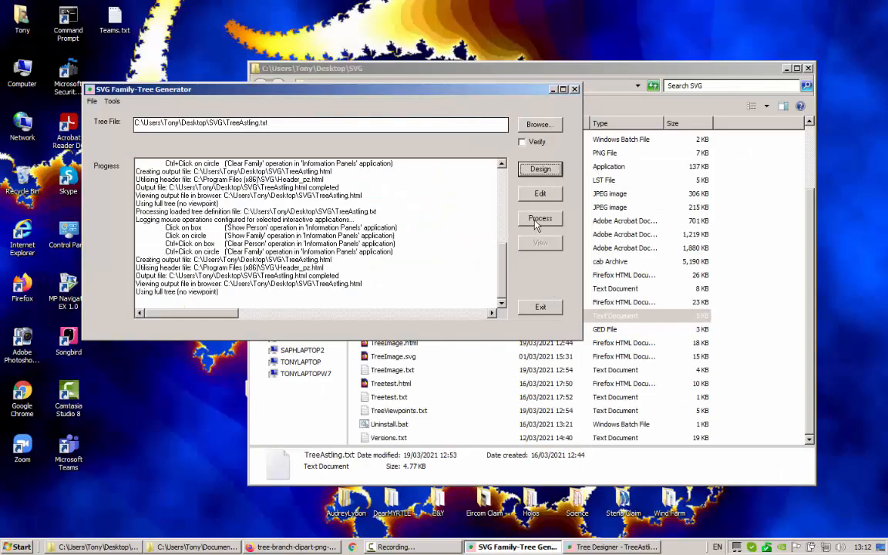
left_click(539, 219)
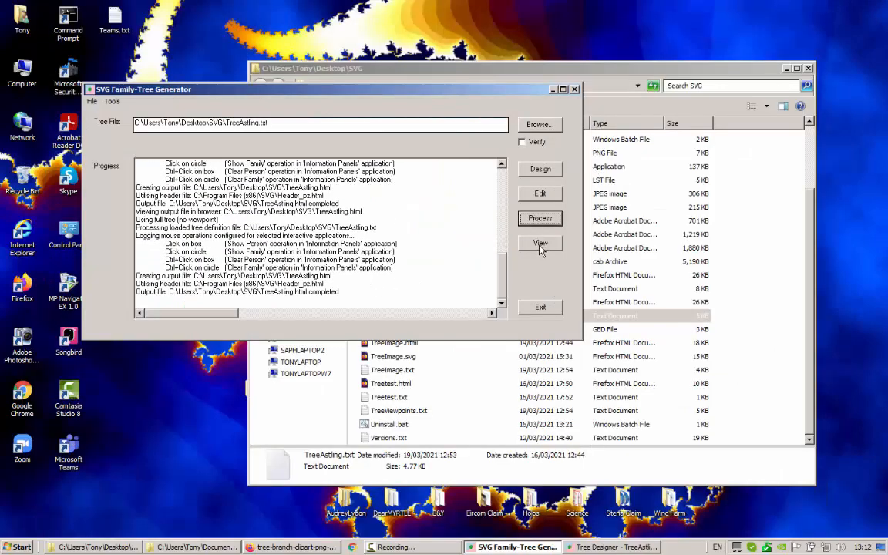
left_click(541, 244)
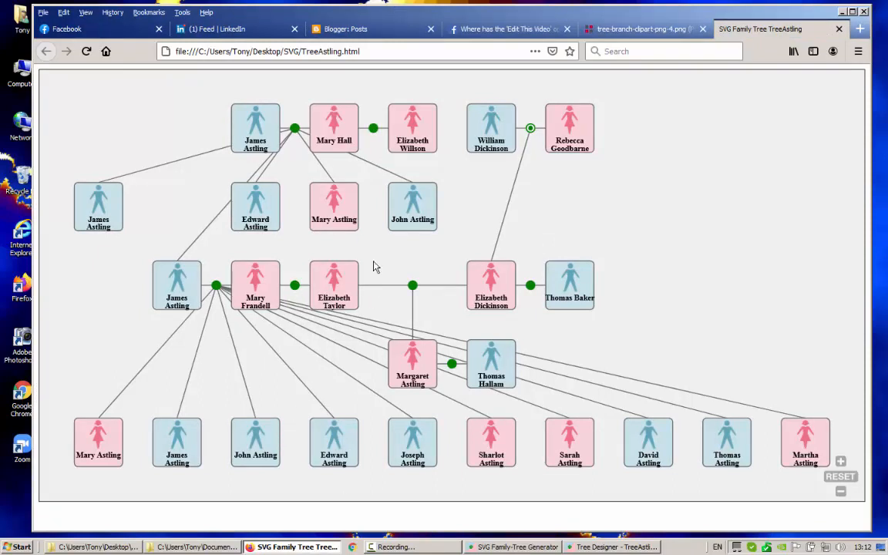
Check a person box's tooltip in the generated tree, close that page and minimise the browser
mouse_move(356, 221)
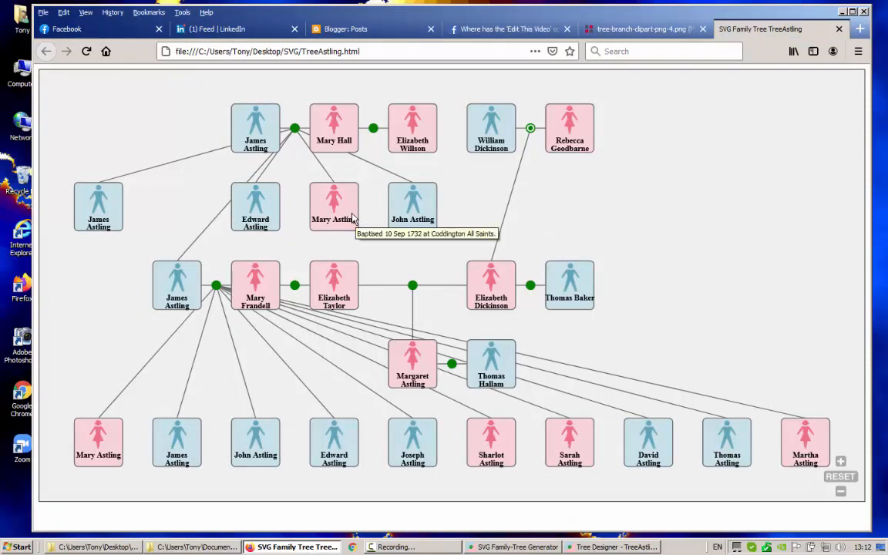
left_click(838, 30)
left_click(842, 12)
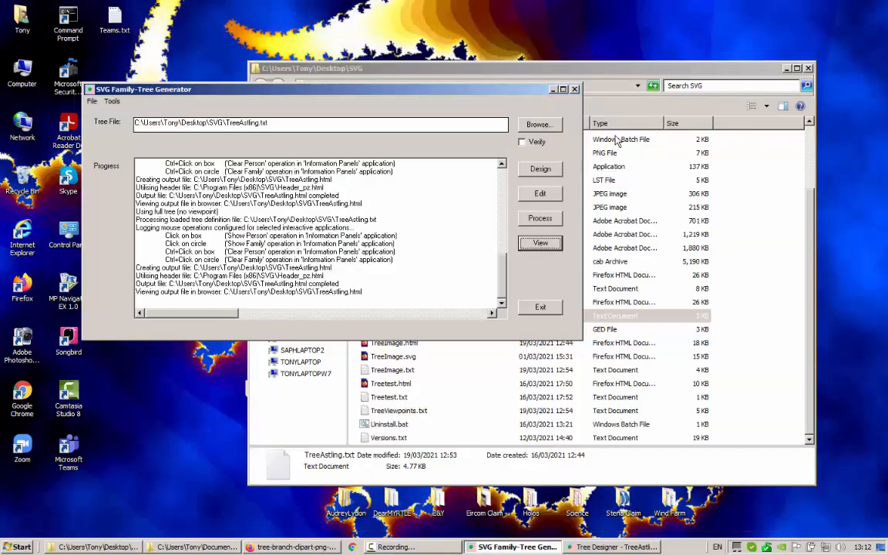
Try to reopen the tree design from the generator window
left_click(540, 193)
left_click(543, 312)
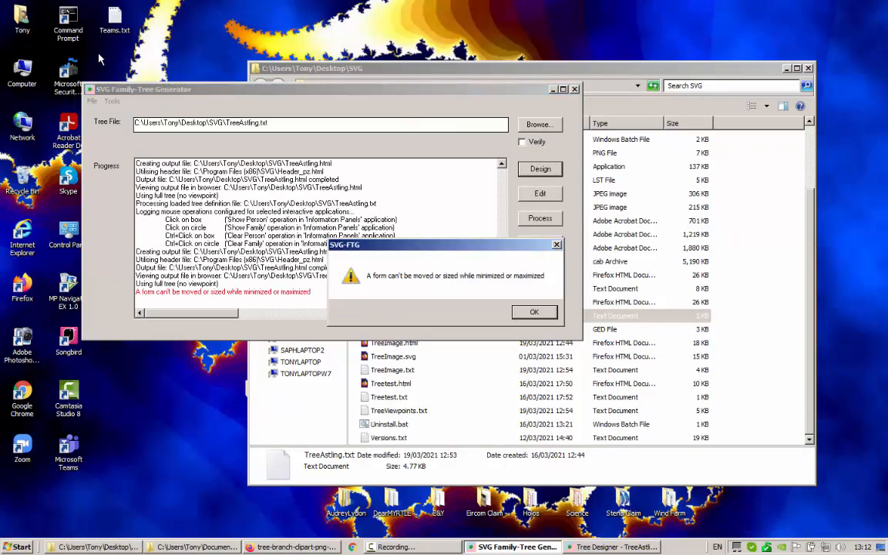
left_click(536, 312)
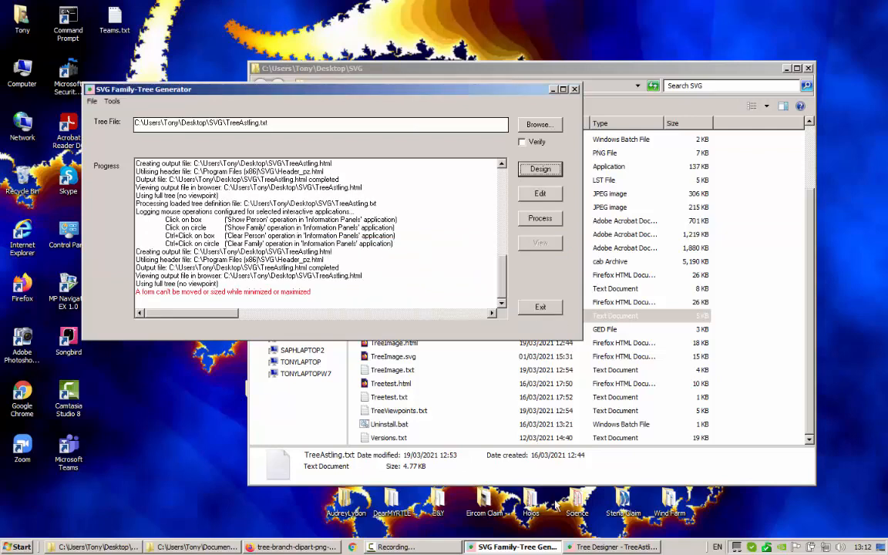
Restore the minimised Tree Designer window and refresh its view to redraw the family links
left_click(588, 547)
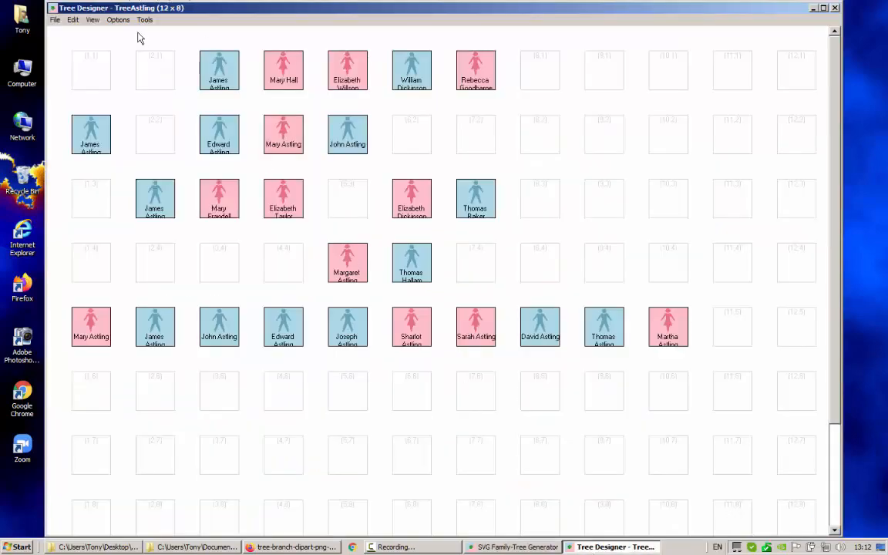
left_click(91, 21)
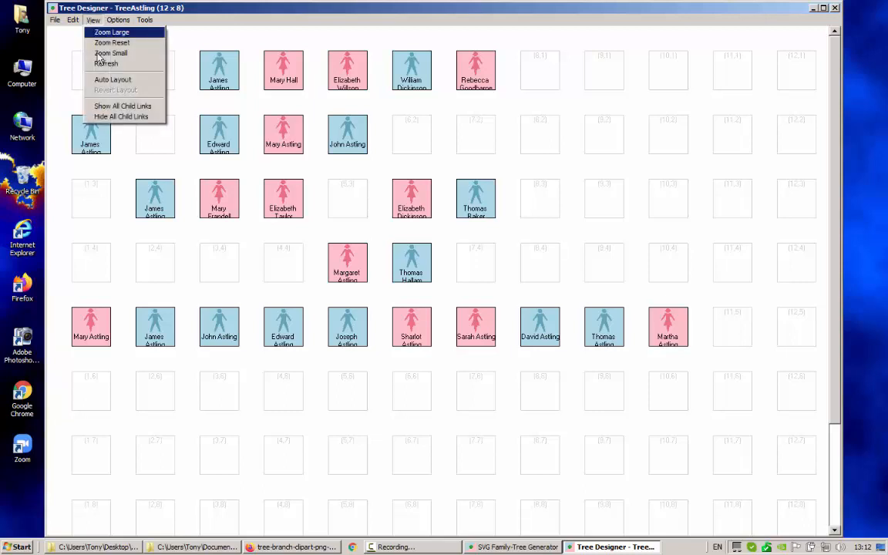
left_click(105, 65)
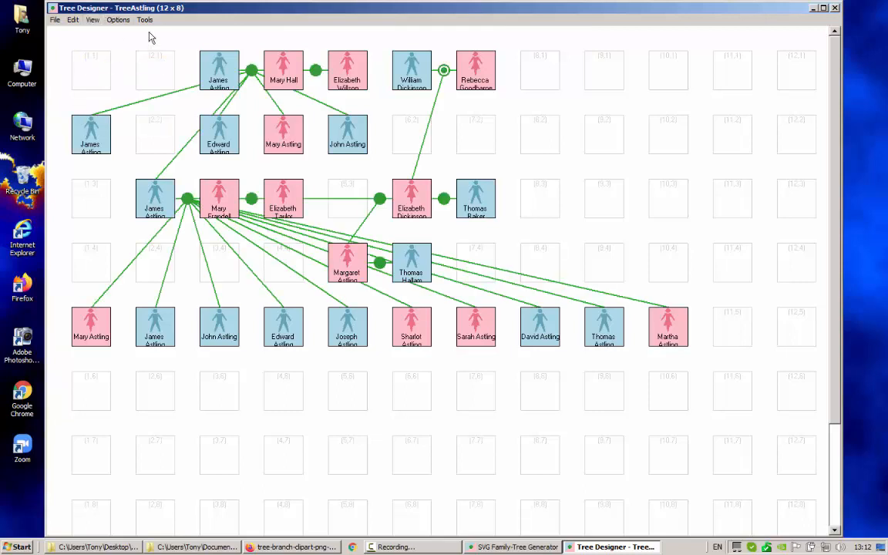
Set the designer grid to 10 columns and 5 rows in the tree settings, and shift the designer window slightly
left_click(116, 21)
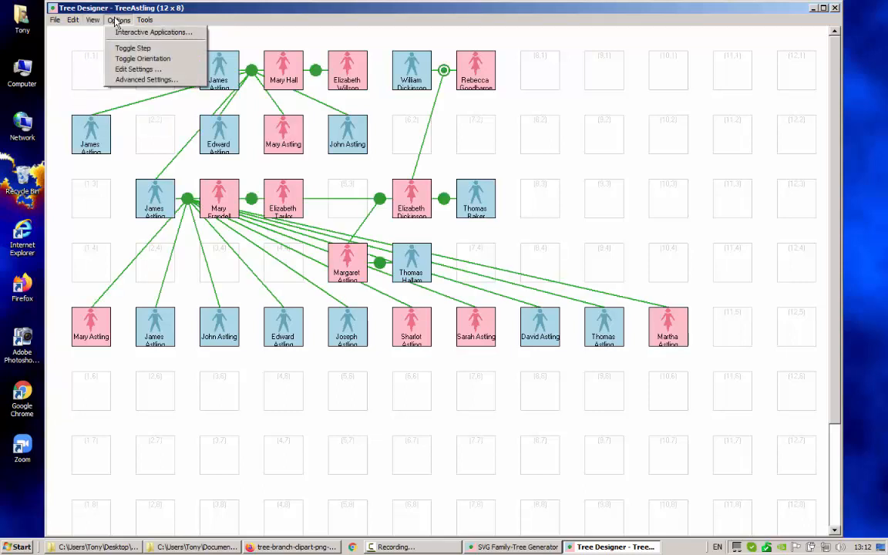
left_click(139, 70)
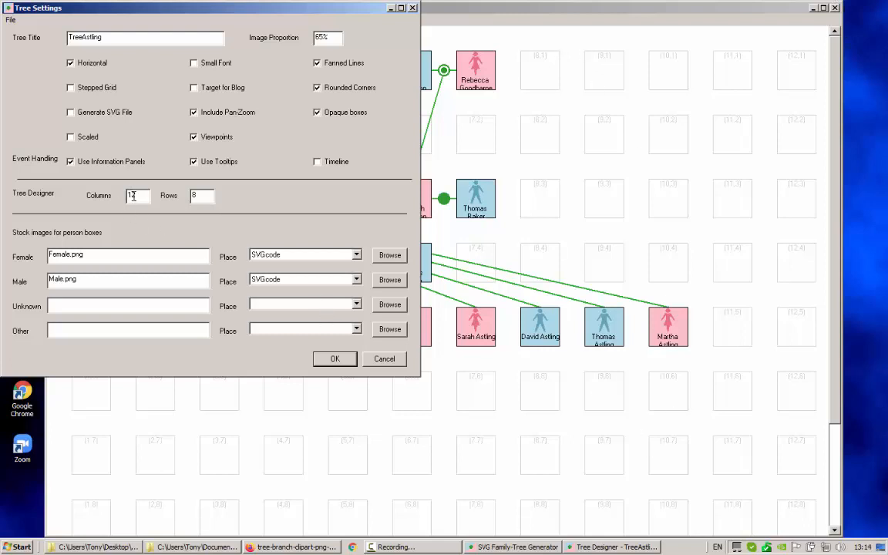
left_click_drag(138, 195, 119, 195)
type("10")
double_click(194, 195)
type("5")
left_click(336, 359)
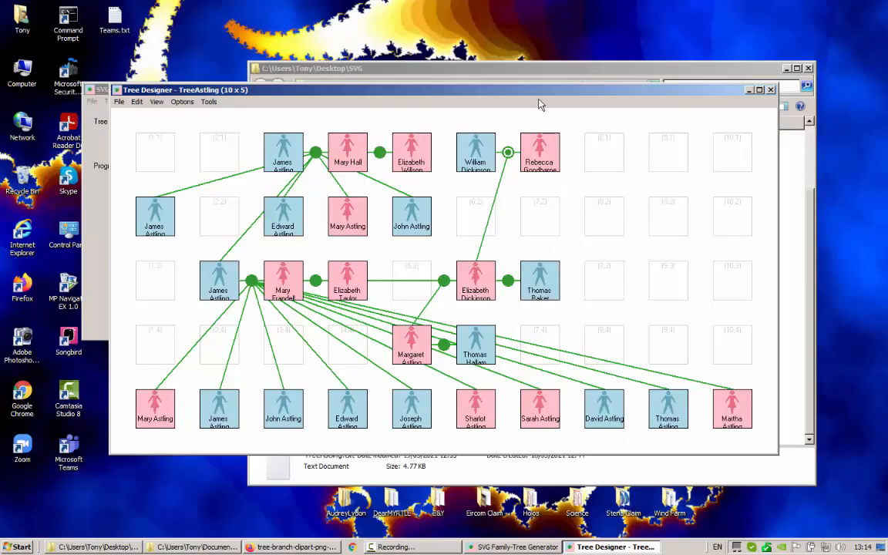
mouse_move(540, 95)
left_mouse_down()
mouse_move(534, 60)
mouse_move(531, 105)
left_mouse_up()
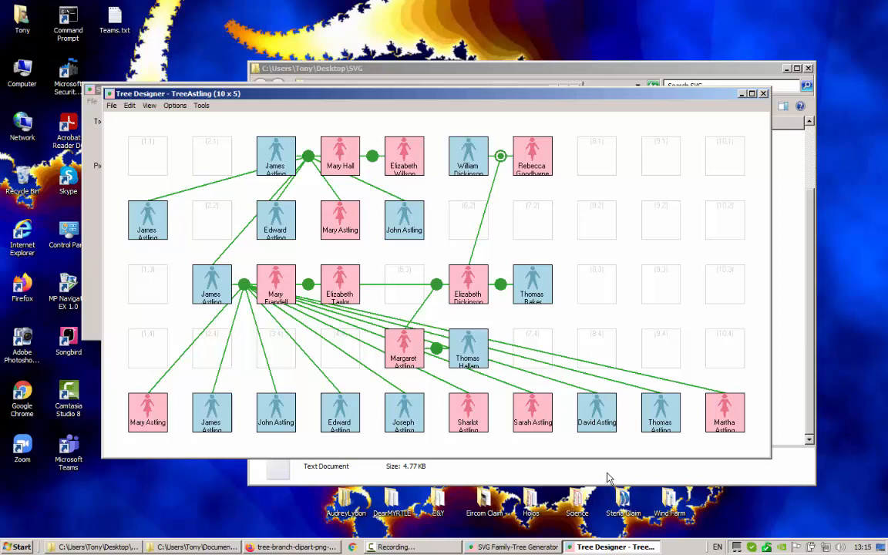
Set the box height to 120 and the margin height to 30 in the advanced tree settings
left_click(180, 109)
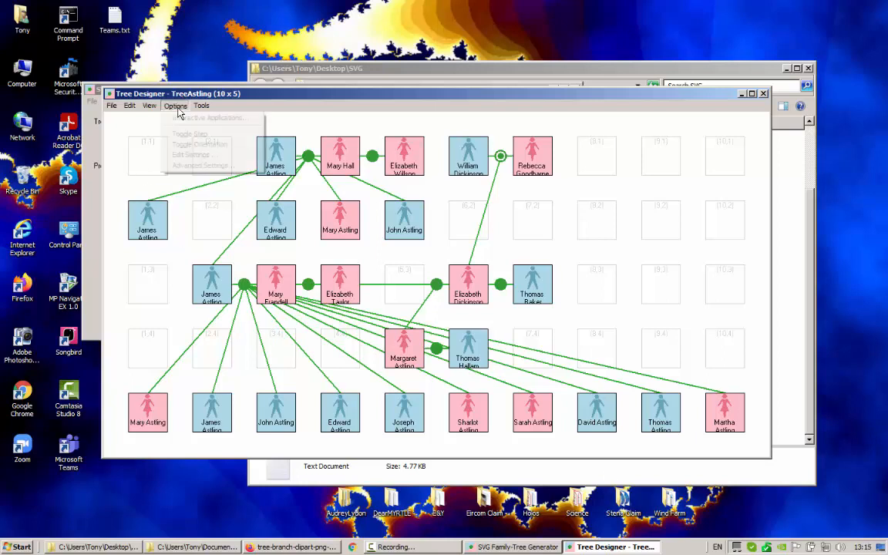
left_click(176, 163)
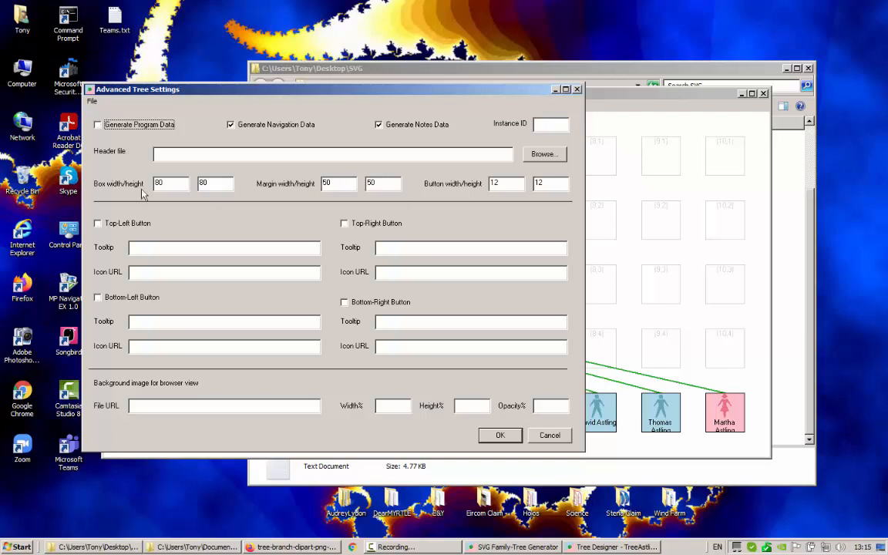
double_click(204, 183)
type("120")
double_click(368, 184)
left_click(162, 406)
type("https://www.clipartart.com/images/tree-branch-clipart-png-4.png")
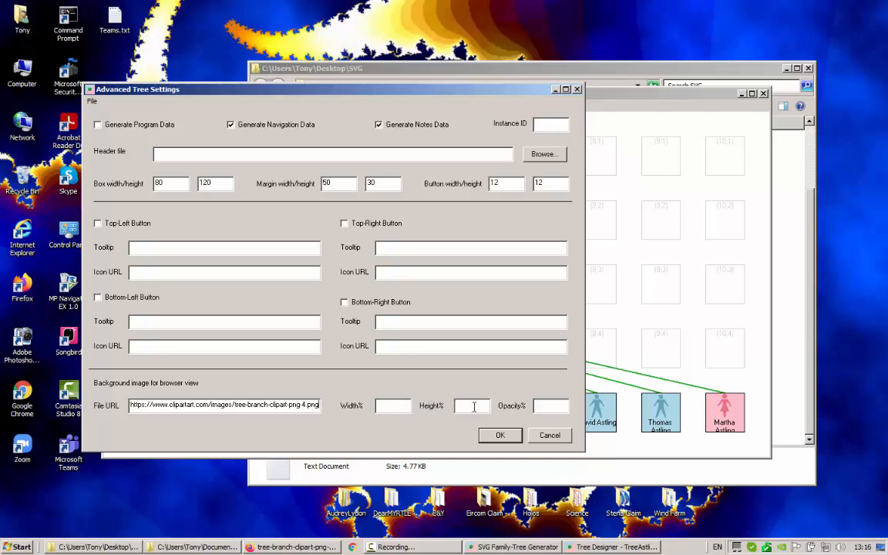
left_click(552, 406)
type("50%")
left_click(500, 436)
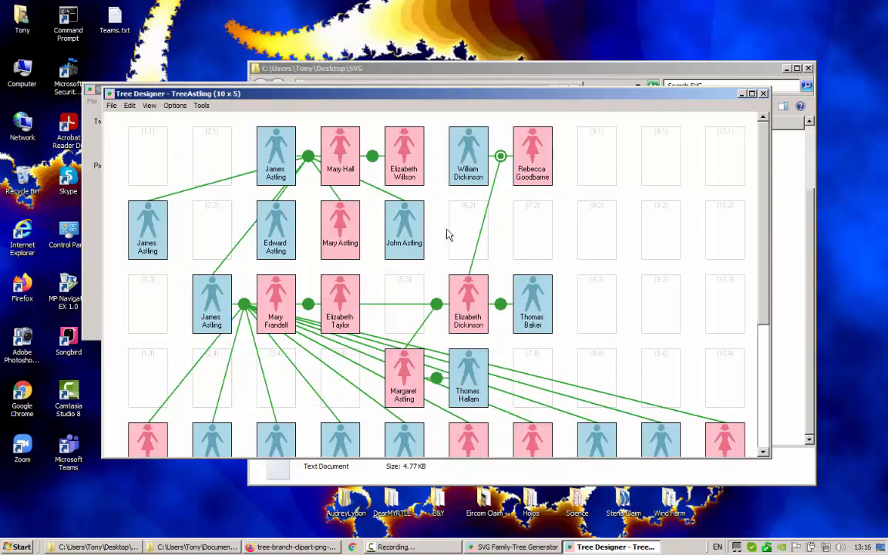
Minimise the designer, process the tree with the taller boxes and background image, and view it in the browser
left_click(741, 94)
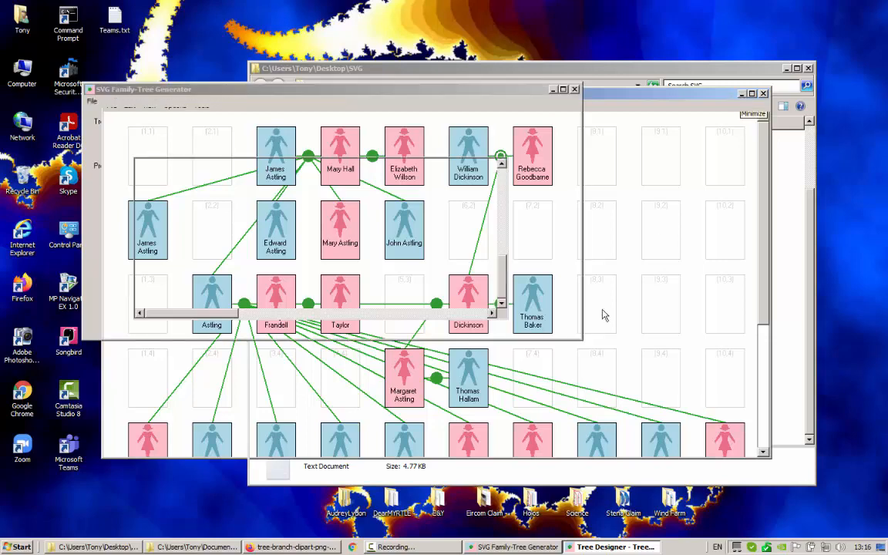
left_click(544, 223)
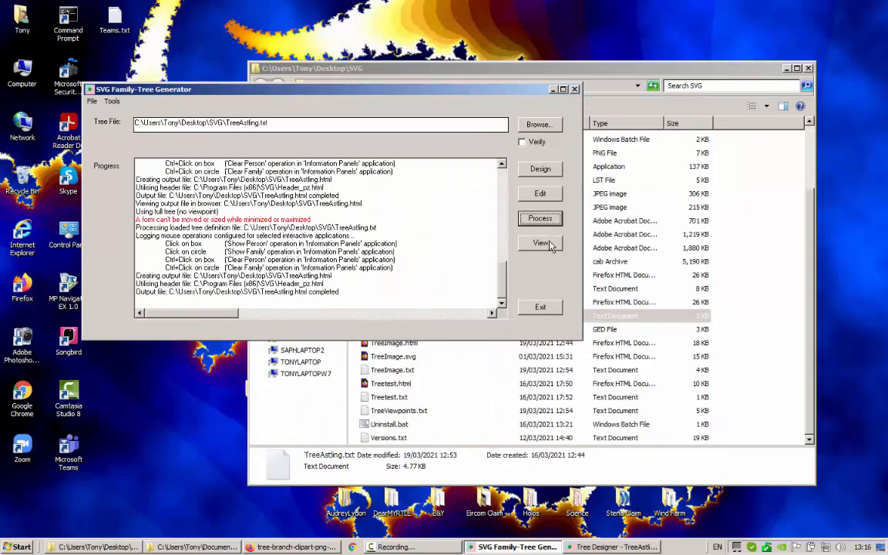
left_click(541, 242)
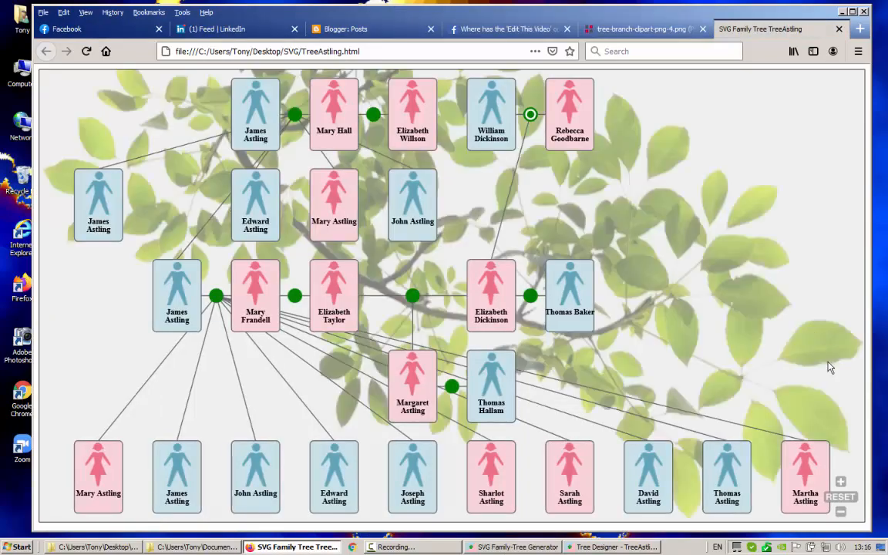
Pan the generated tree back and forth over the background image and open the notes of the last person in the lowest generation
left_click_drag(640, 351, 826, 319)
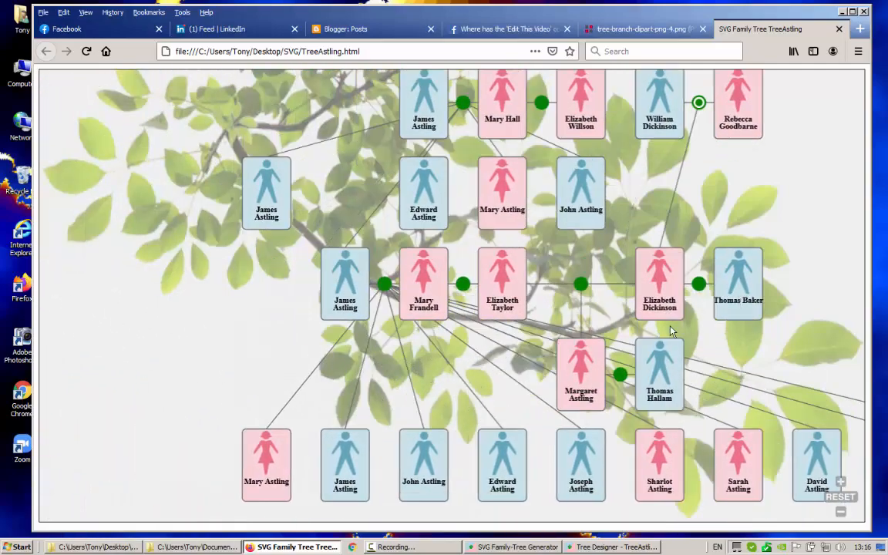
left_click_drag(751, 368, 592, 383)
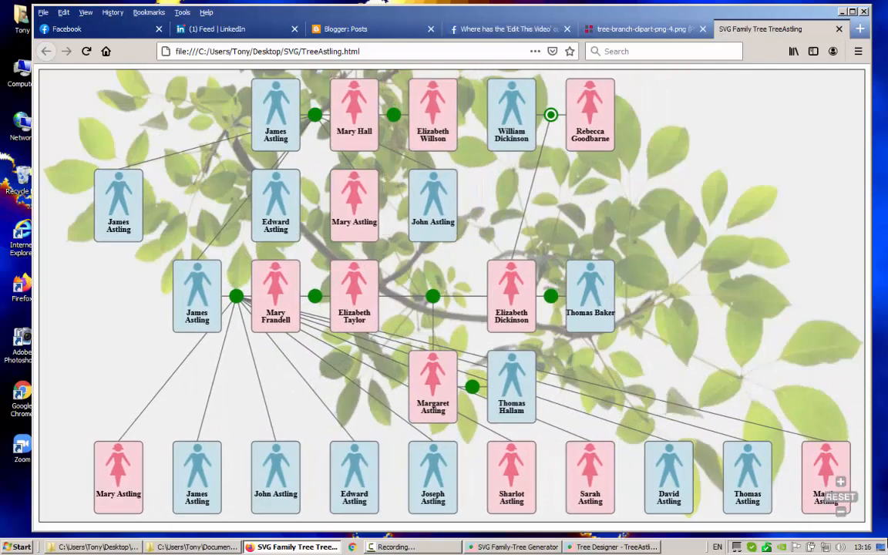
left_click(820, 465)
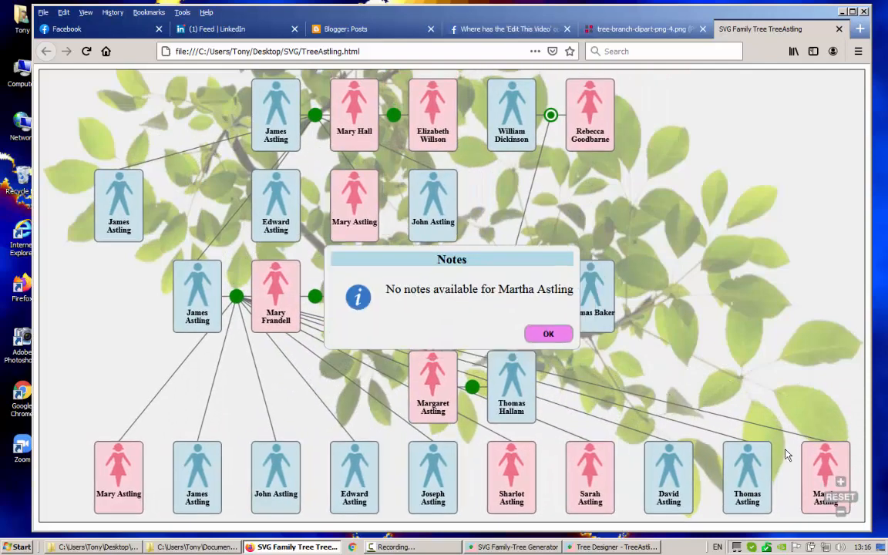
Dismiss the notes message, enlarge the generated tree over its fixed background image, and minimise the browser
left_click(548, 334)
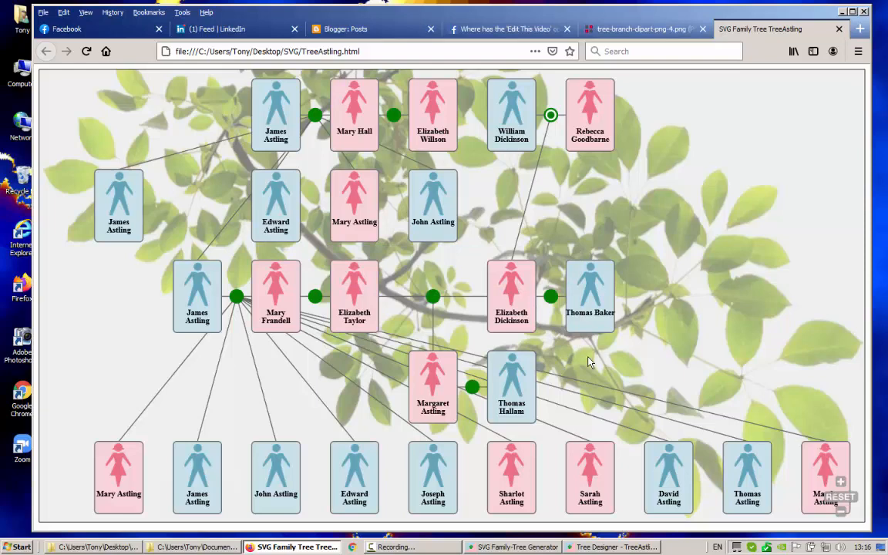
left_click(840, 483)
left_click(840, 483)
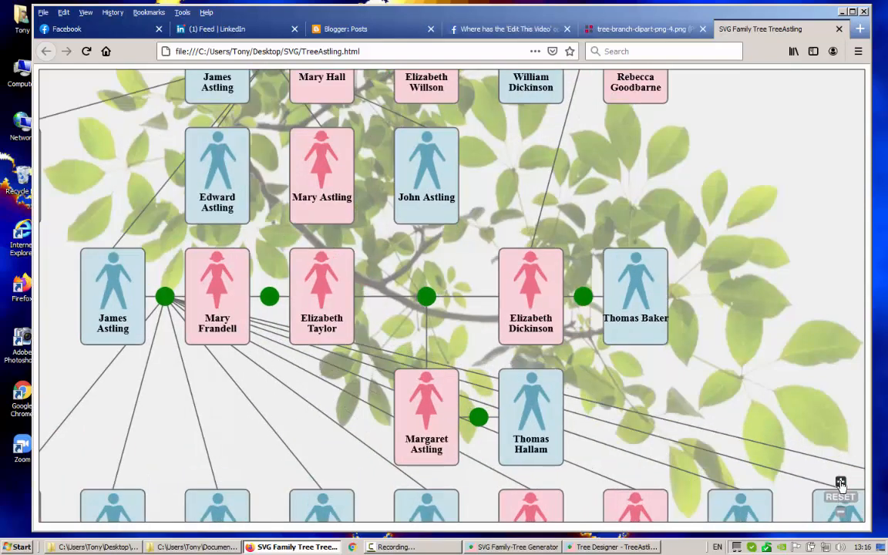
left_click(840, 484)
left_click(841, 483)
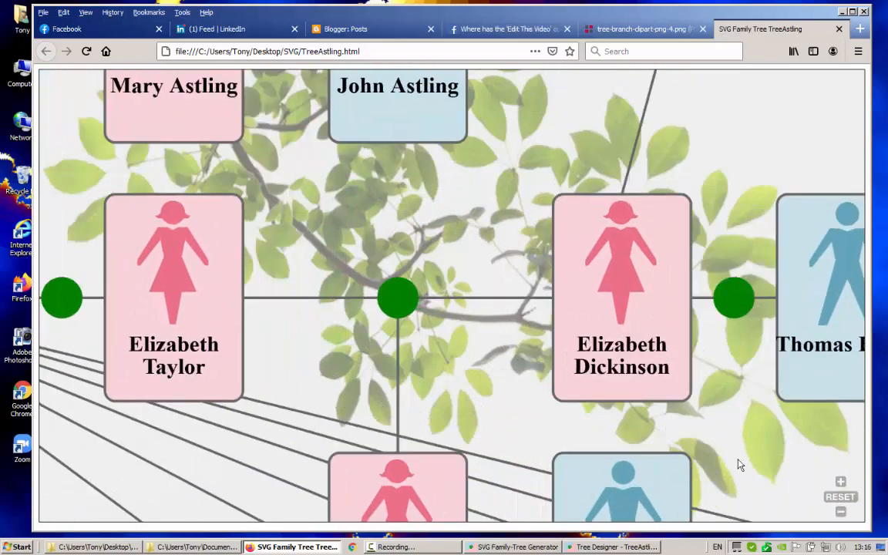
left_click(841, 12)
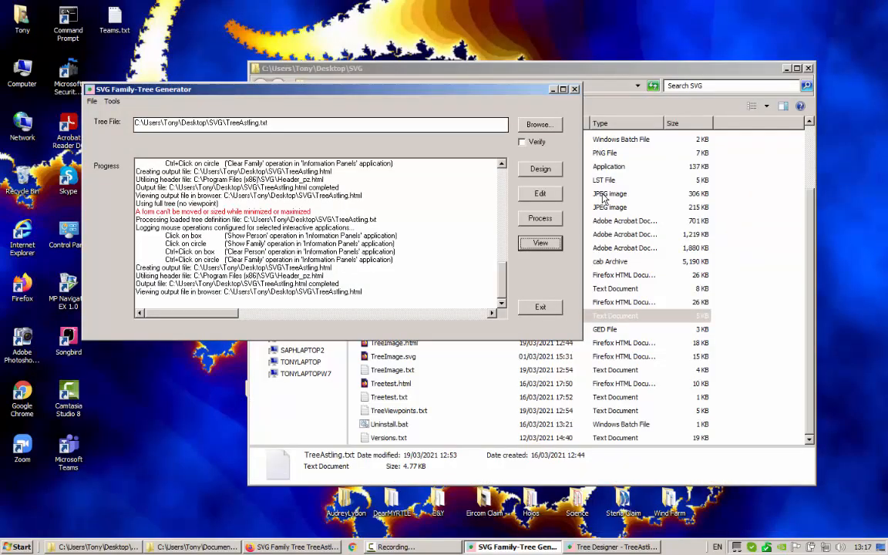
Enable the top-left, bottom-left, top-right and bottom-right person-box buttons in the tree's advanced settings
left_click(608, 547)
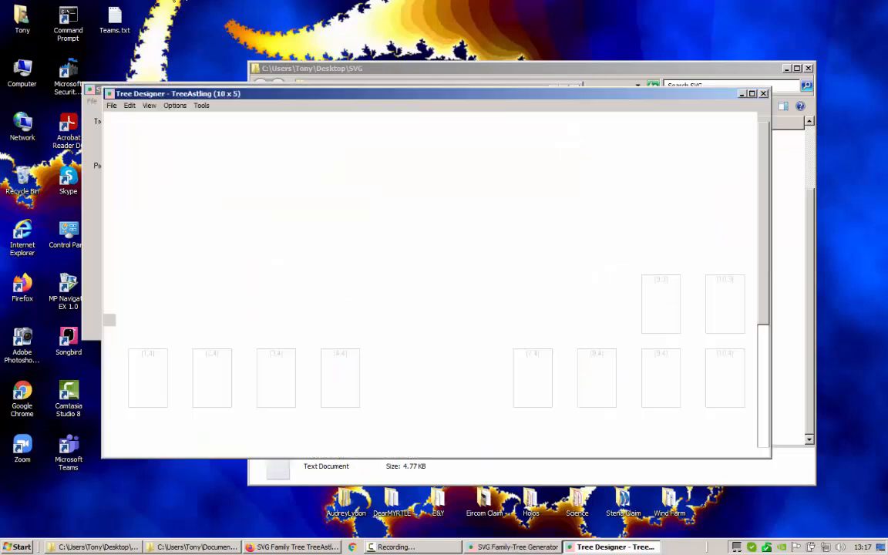
left_click(175, 106)
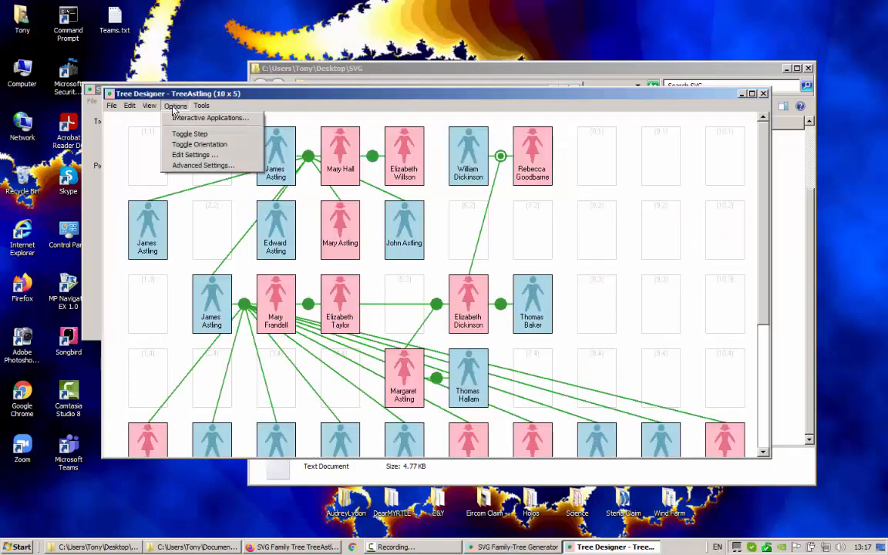
left_click(196, 166)
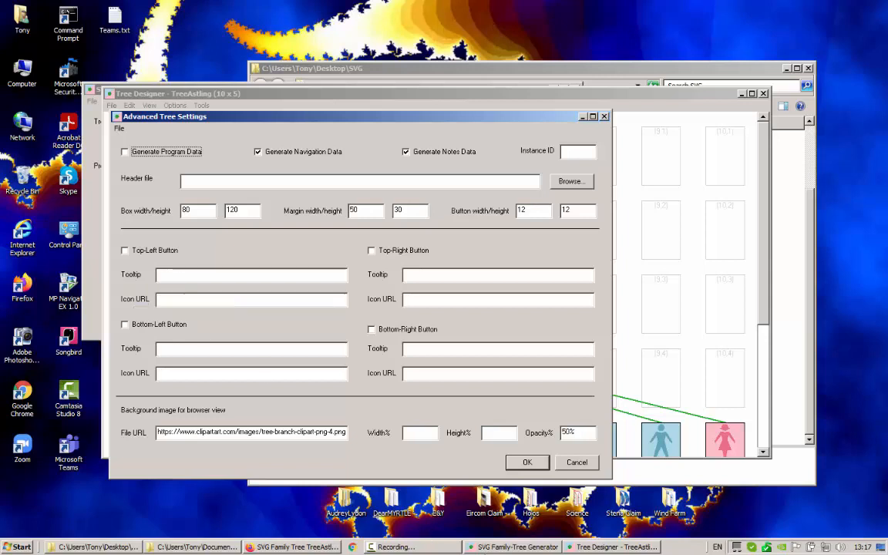
mouse_move(456, 551)
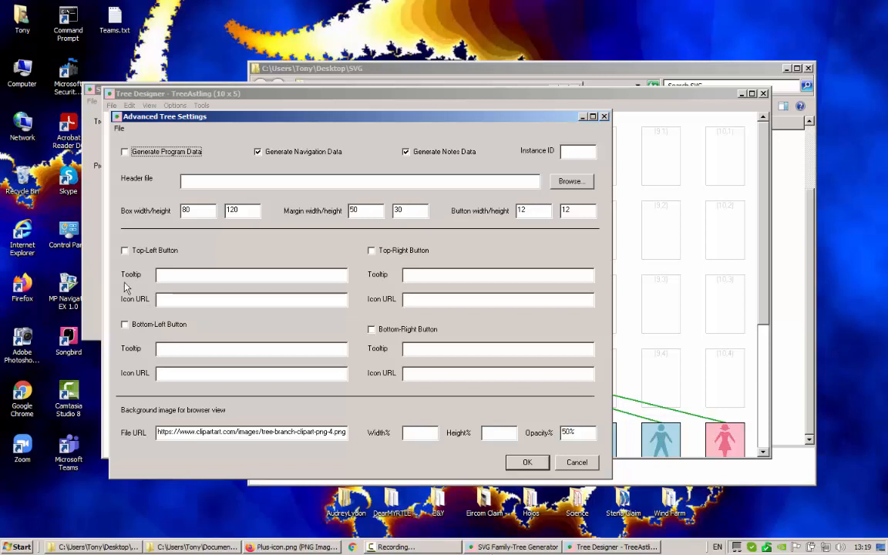
left_click(125, 252)
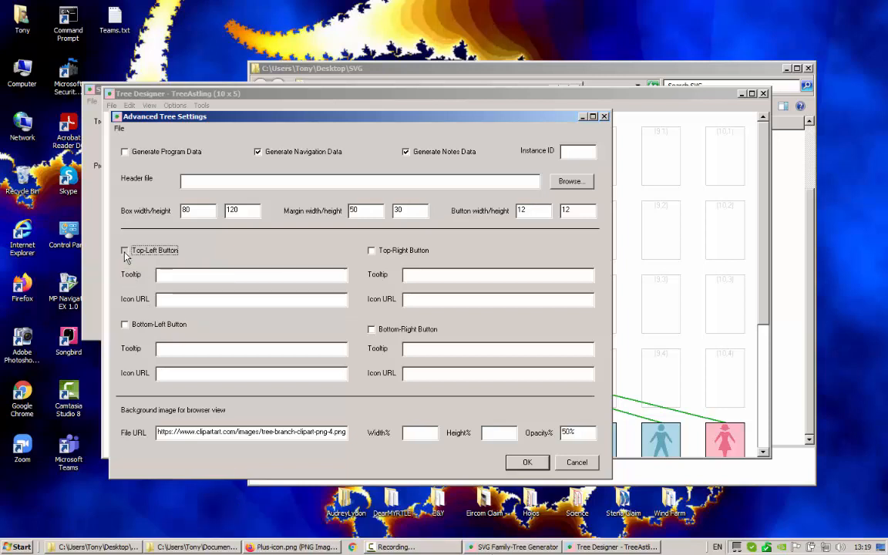
left_click(125, 324)
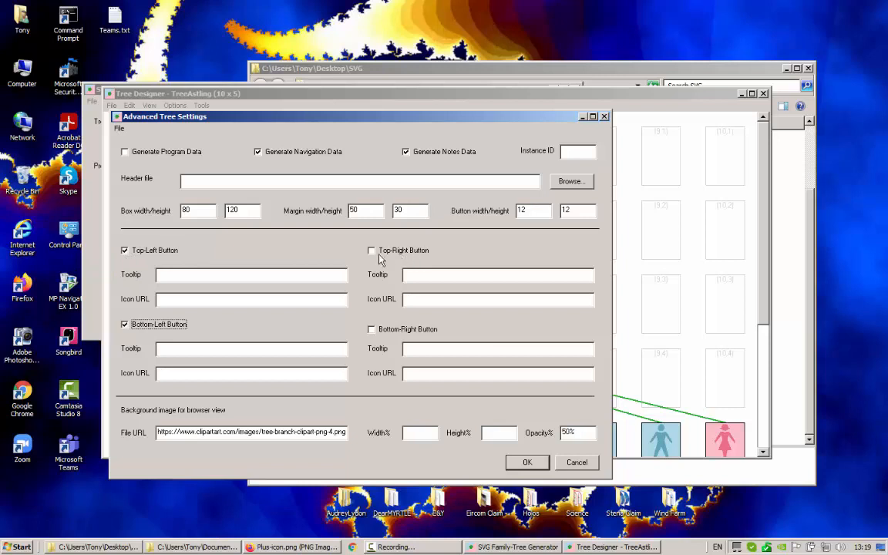
left_click(378, 254)
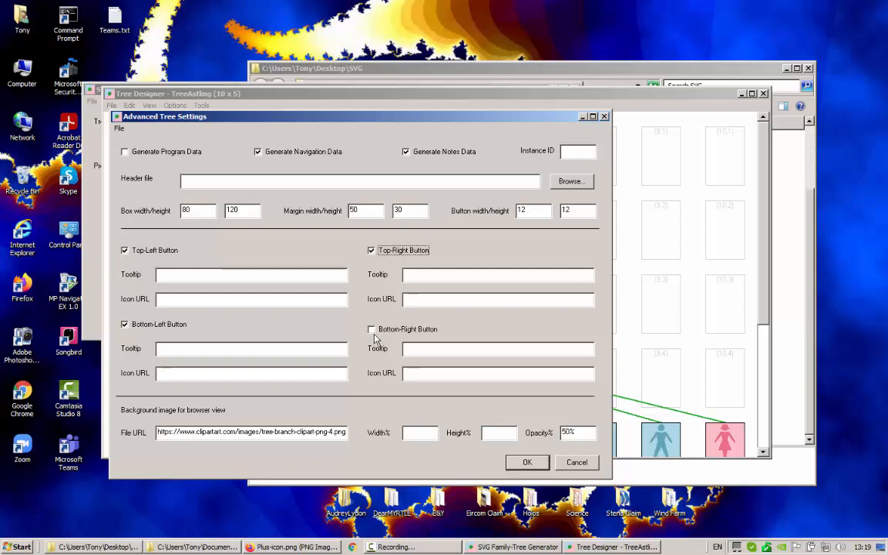
left_click(372, 331)
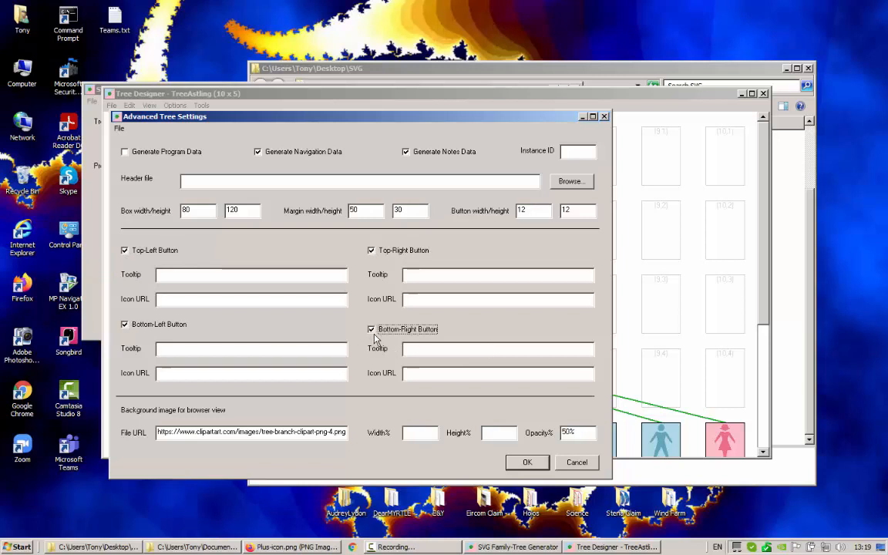
left_click(161, 299)
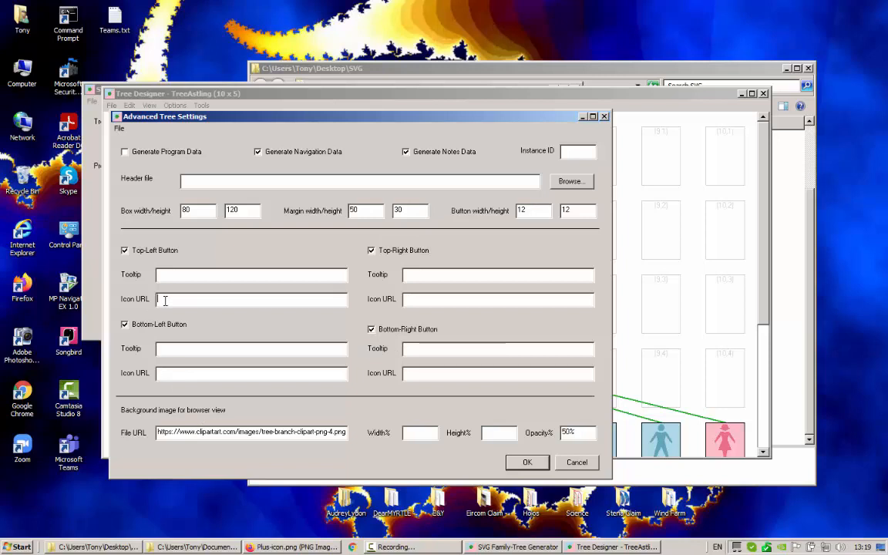
type("https://parallaxviewpoint.com/SVGcode/Plus-icon.png")
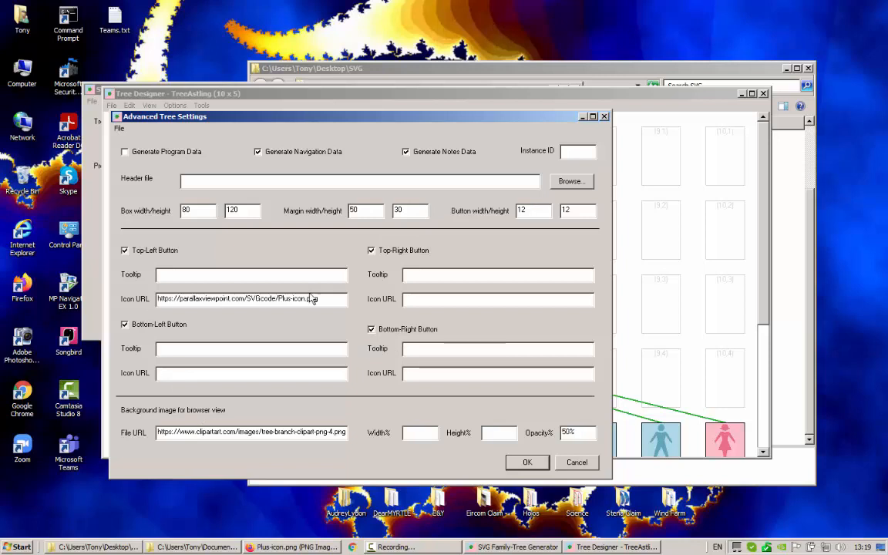
left_click(487, 300)
type("https://parallaxviewpoint.com/SVGcode/Plus-icon.png")
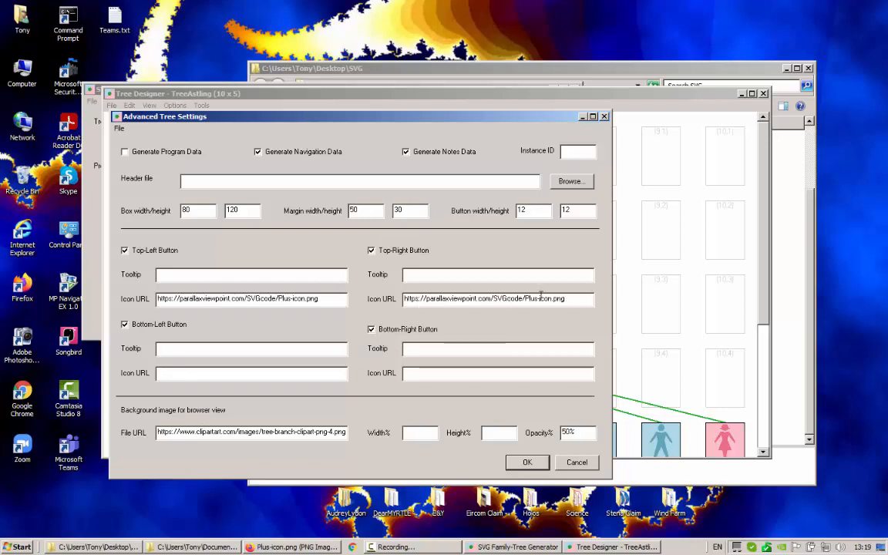
left_click_drag(539, 300, 525, 299)
type("DNA")
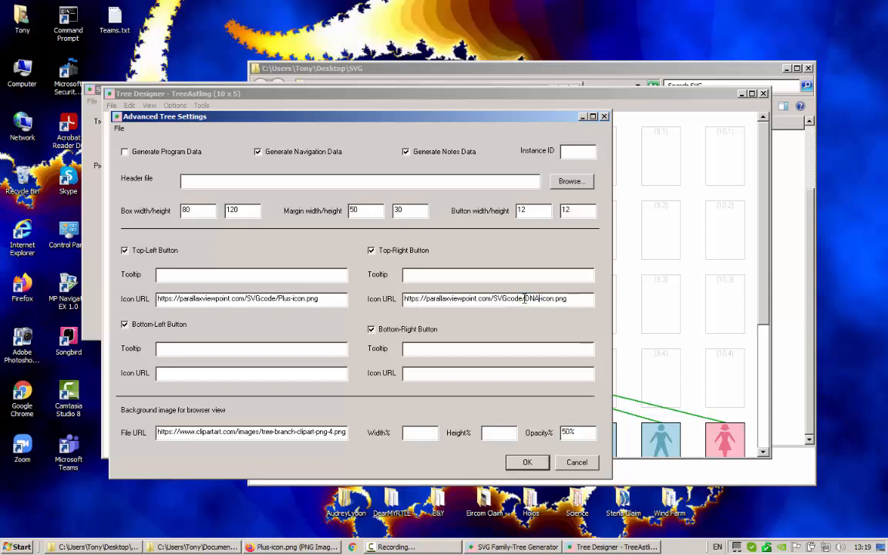
Set the top-left button's tooltip to "Plus" and the top-right button's to "DNA tests", and save the advanced settings
left_click(221, 275)
type("Plus")
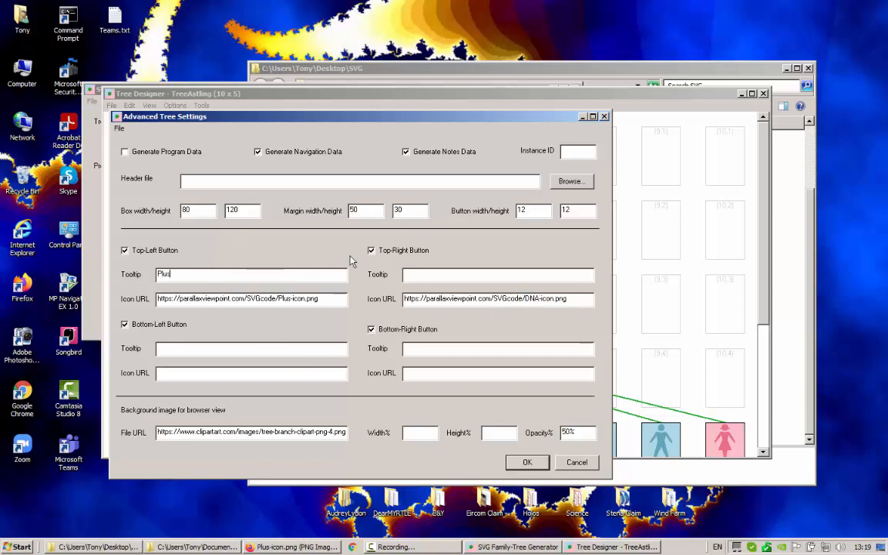
left_click(418, 276)
type("DNATest")
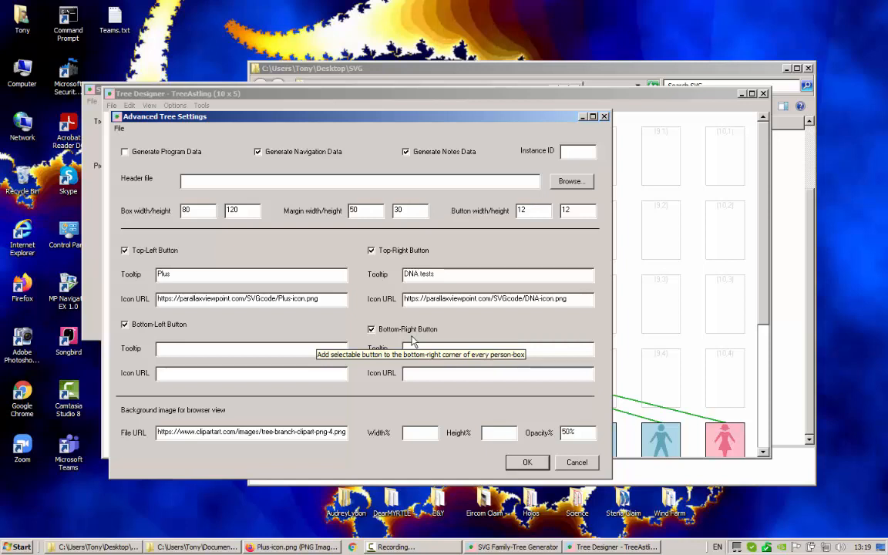
left_click(527, 462)
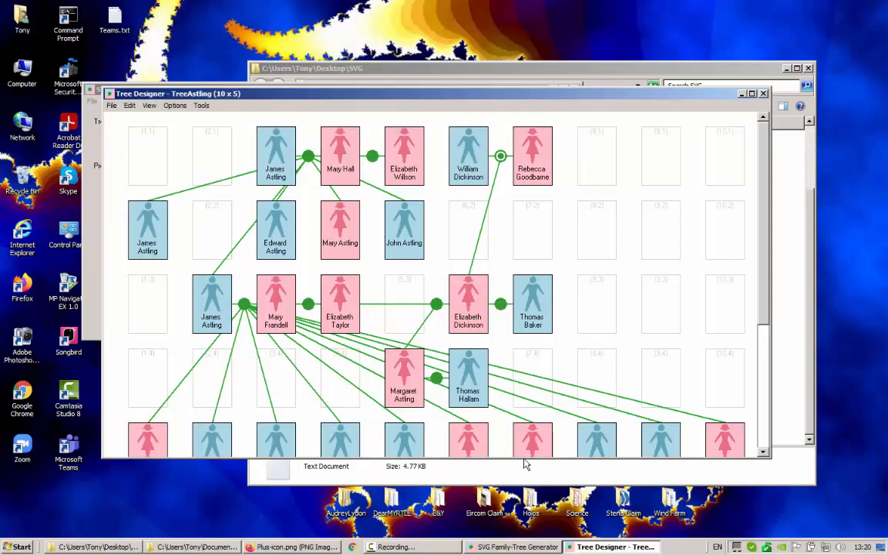
Close the designer, process the tree with its corner buttons, and view the output in the browser
left_click(763, 93)
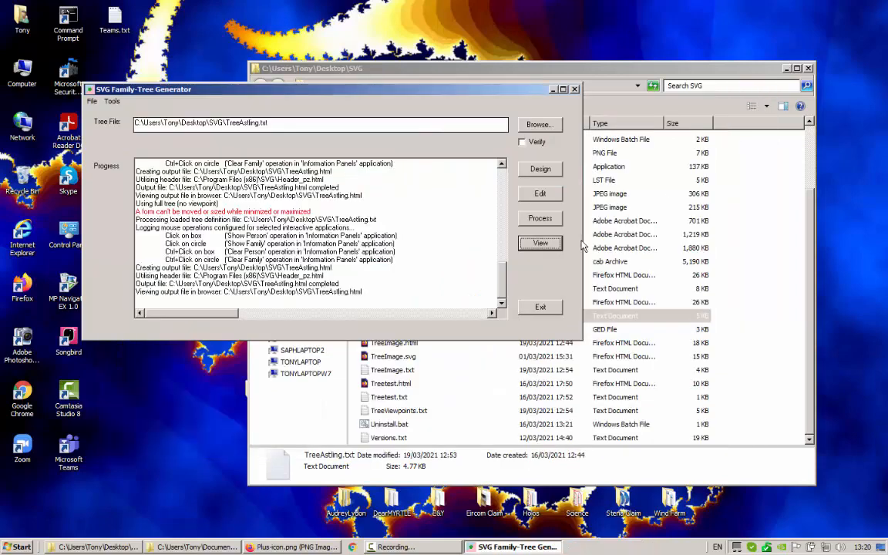
left_click(539, 218)
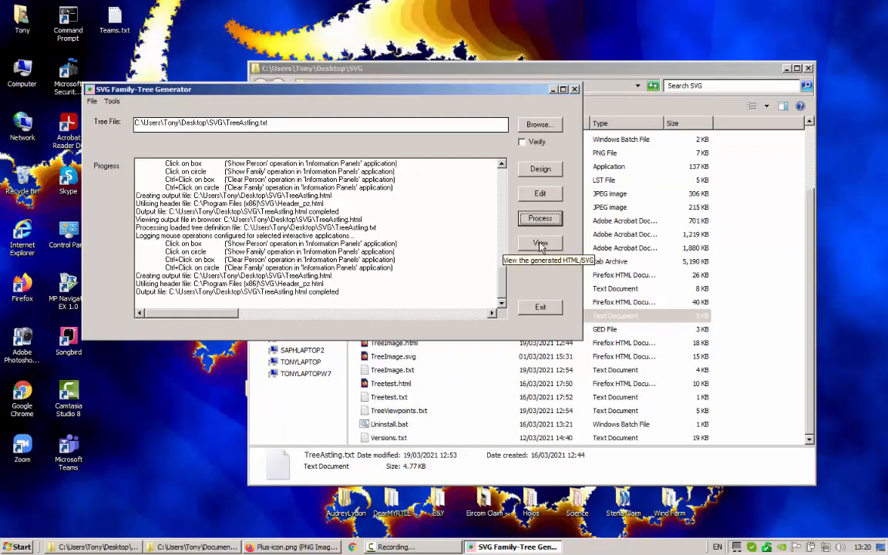
left_click(540, 243)
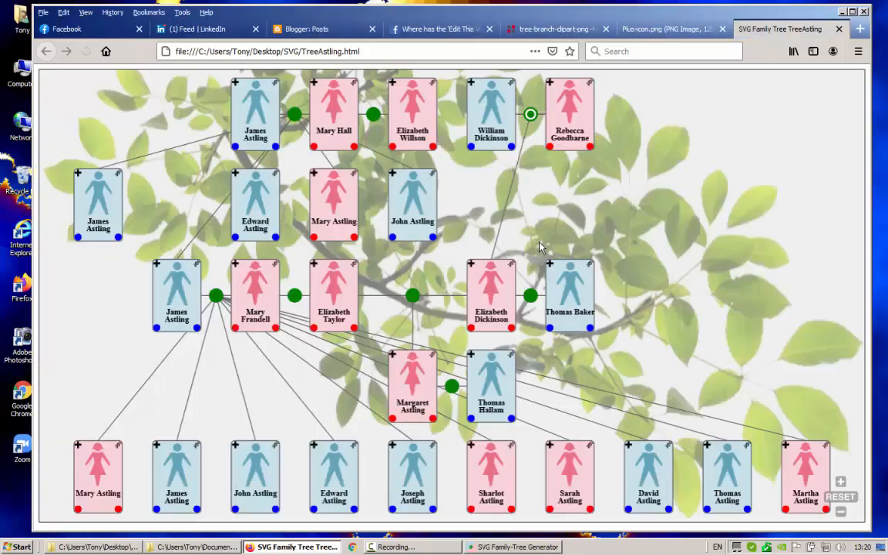
Zoom in on the person boxes, test the bottom-left button of a female box in the third generation, and dismiss its message
left_click(840, 482)
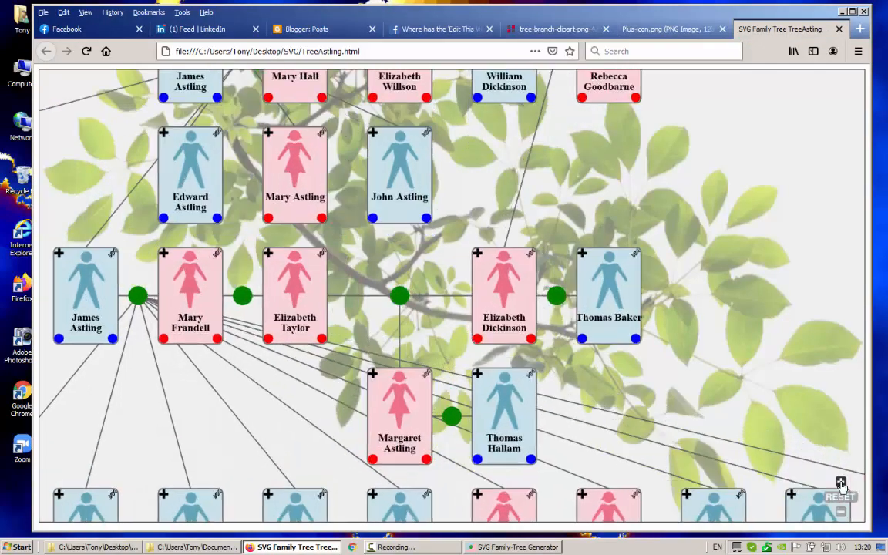
left_click(840, 483)
left_click(839, 482)
left_click(840, 482)
left_click(840, 483)
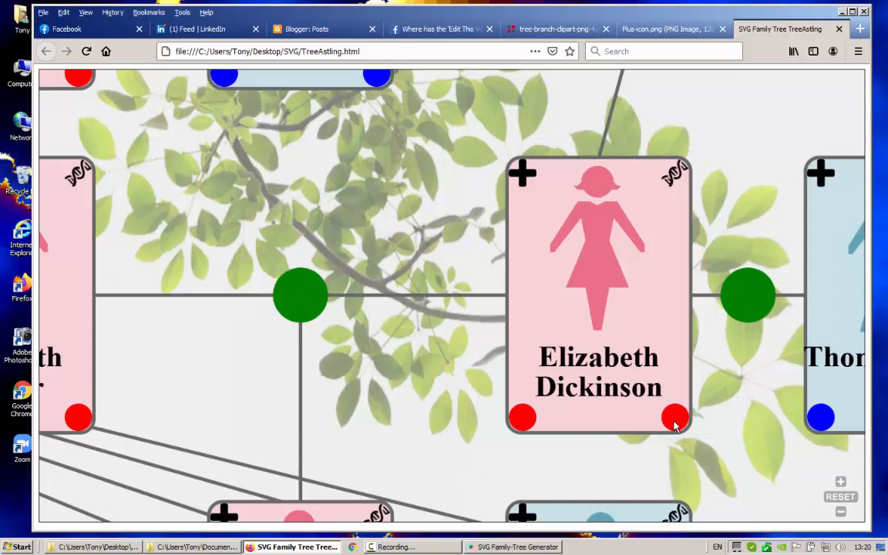
left_click(524, 418)
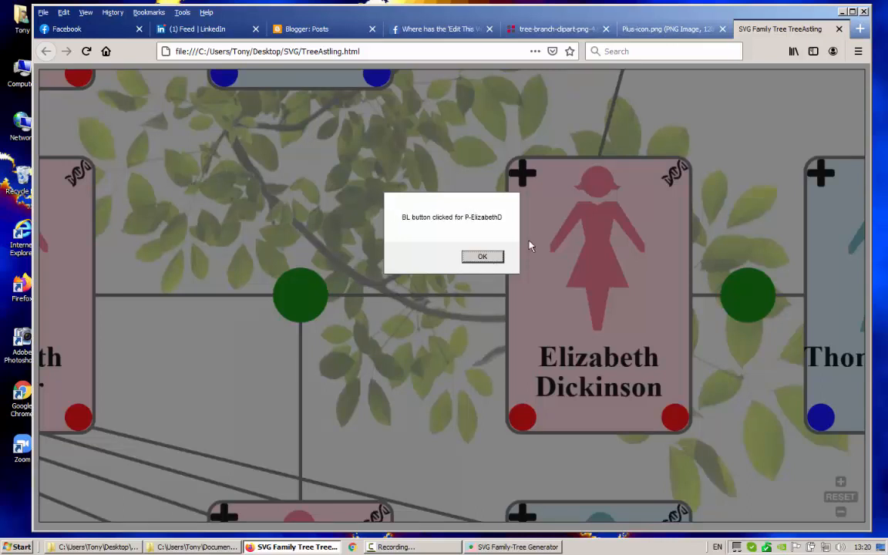
left_click(485, 259)
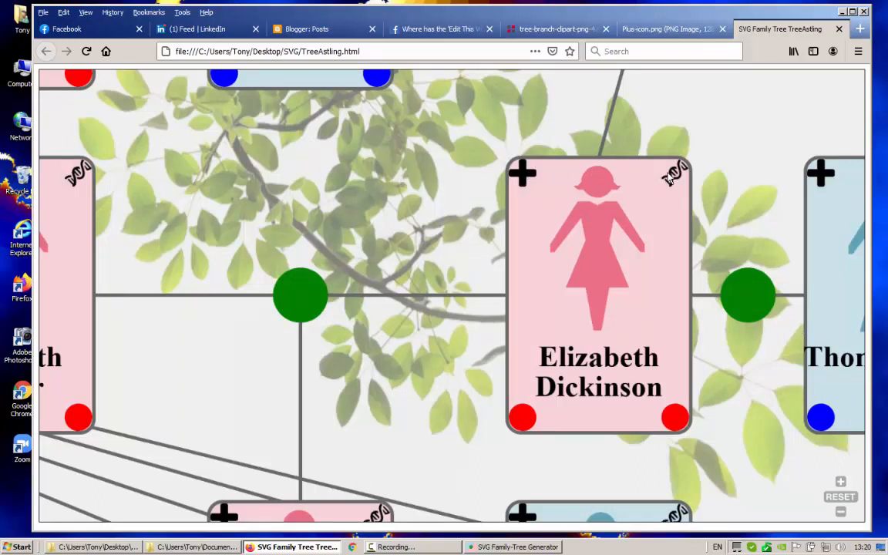
Reopen the tree in the designer, review the button options in the advanced settings, and accept them unchanged
mouse_move(539, 416)
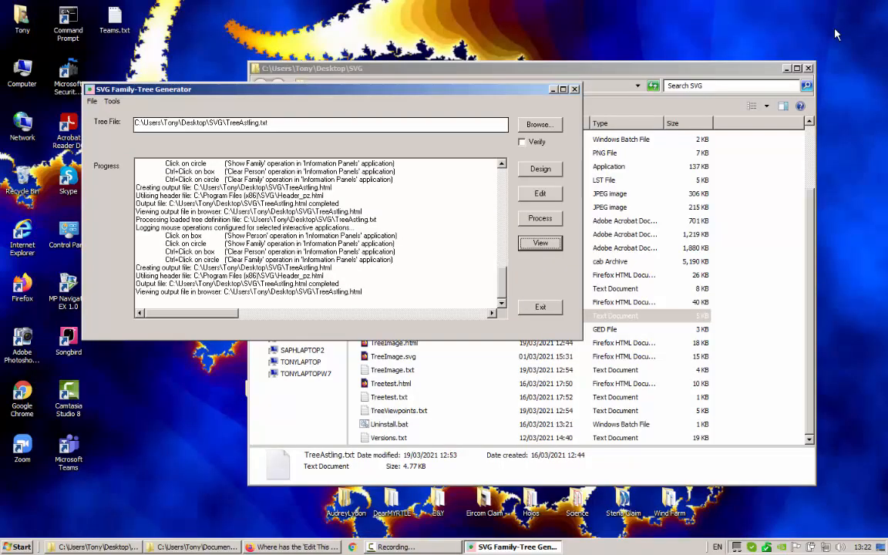
left_click(541, 171)
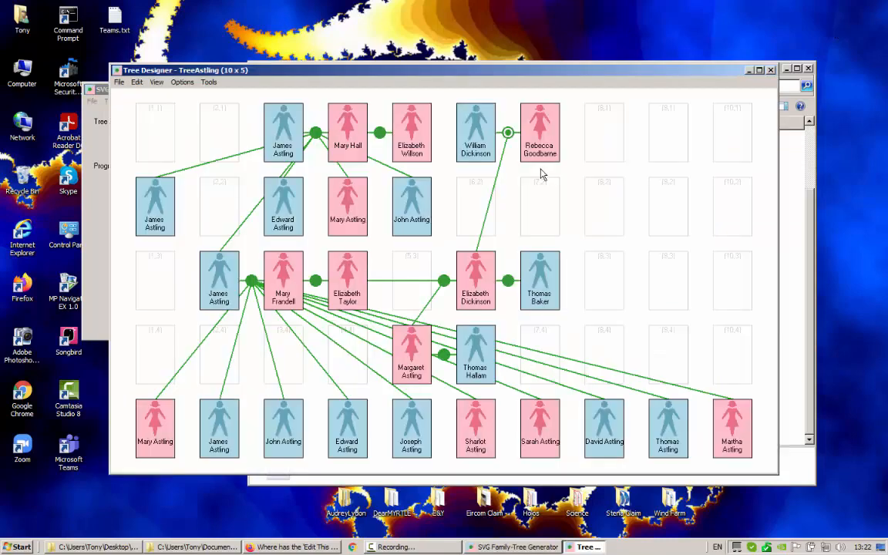
left_click(182, 84)
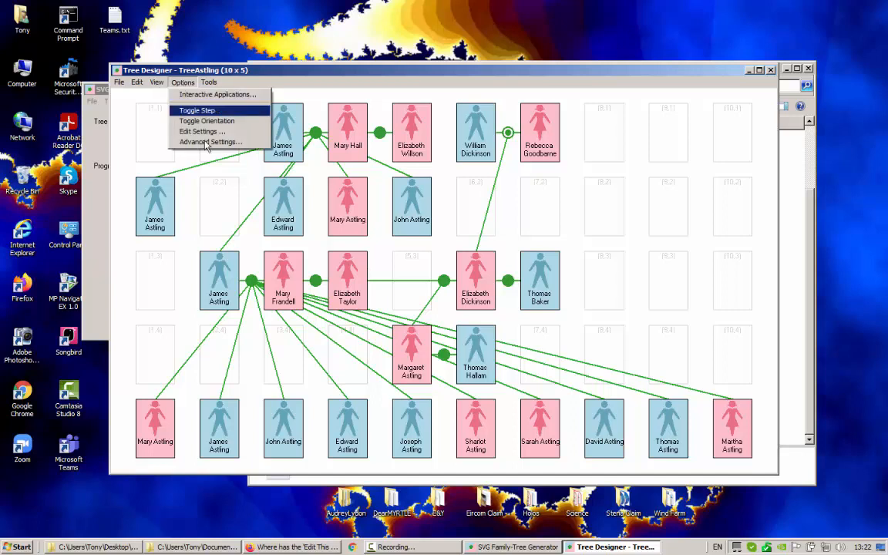
left_click(189, 141)
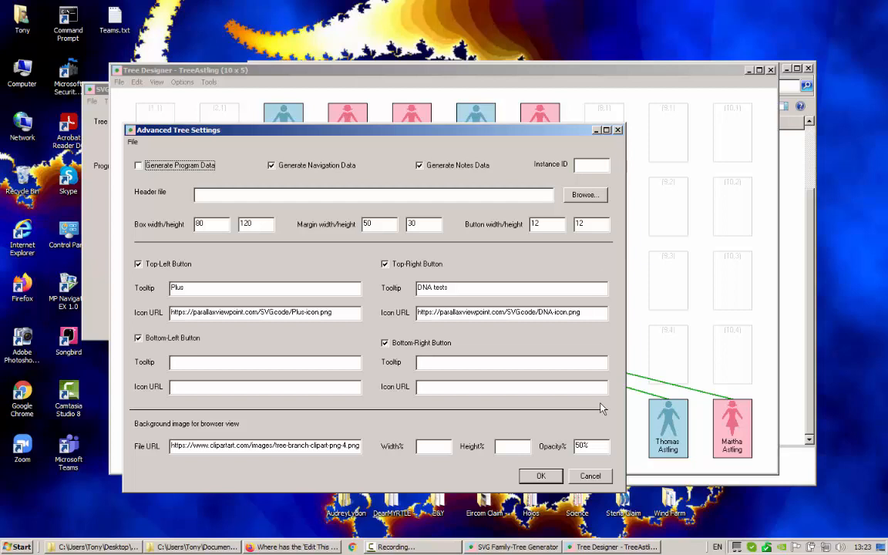
left_click(541, 476)
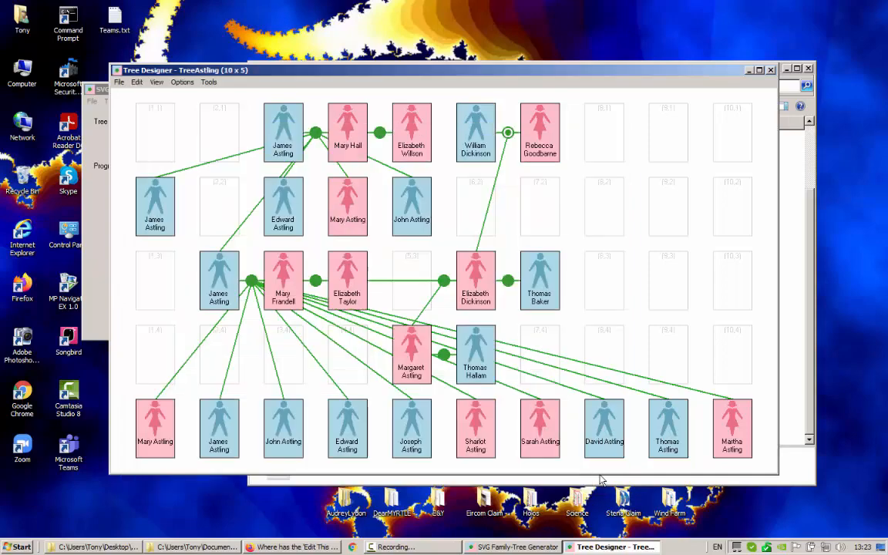
Review the event handling options in the basic tree settings, including Timeline, and cancel the dialog
left_click(182, 82)
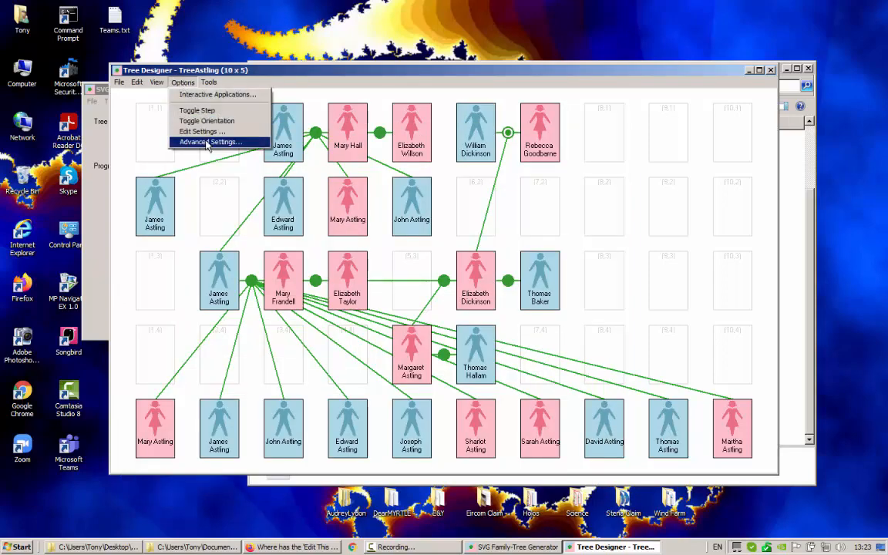
left_click(186, 131)
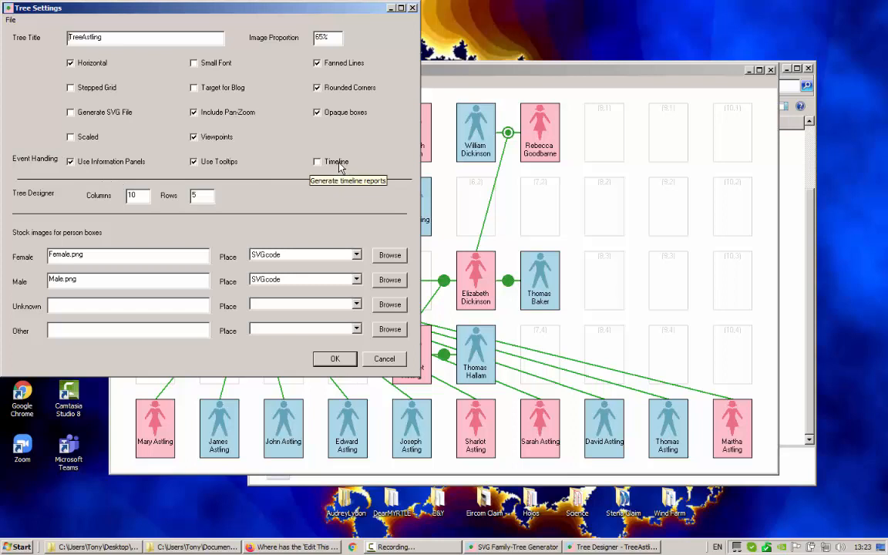
left_click(389, 361)
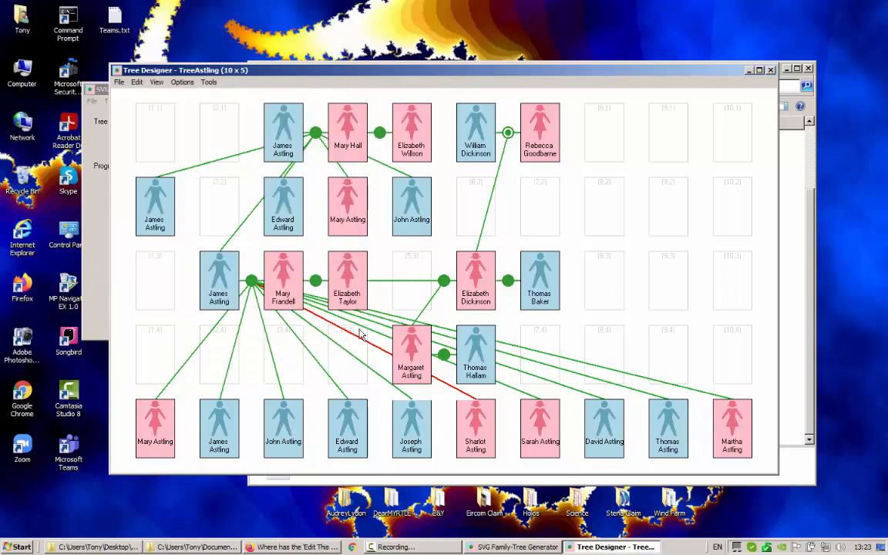
Review the list of selectable interactive applications for the tree and cancel the dialog
left_click(183, 82)
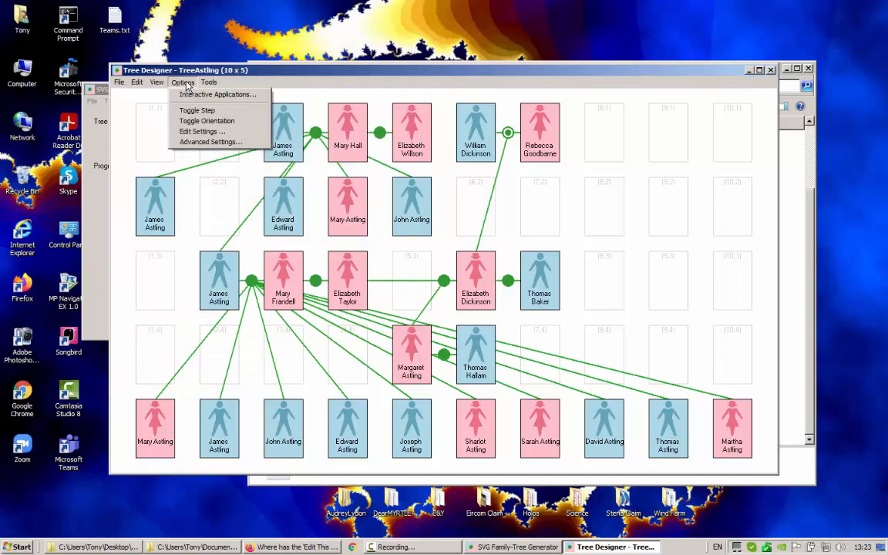
left_click(201, 96)
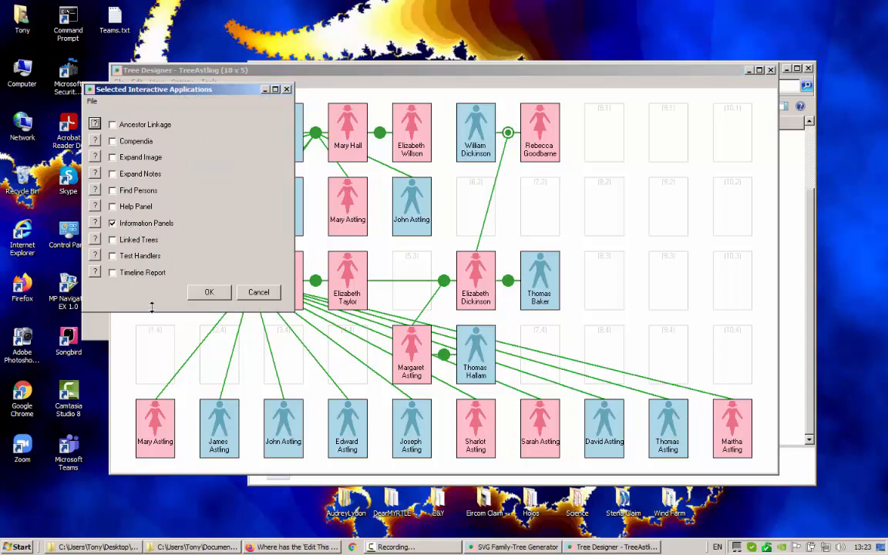
left_click(262, 291)
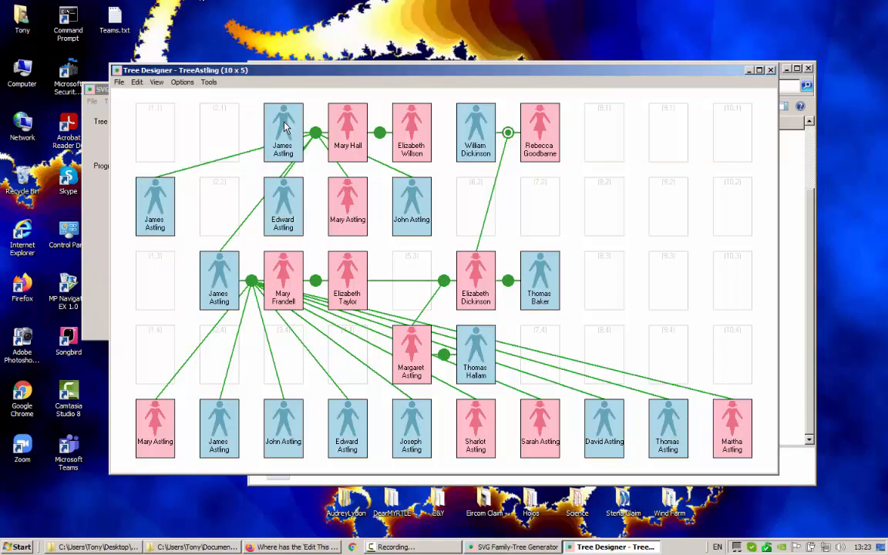